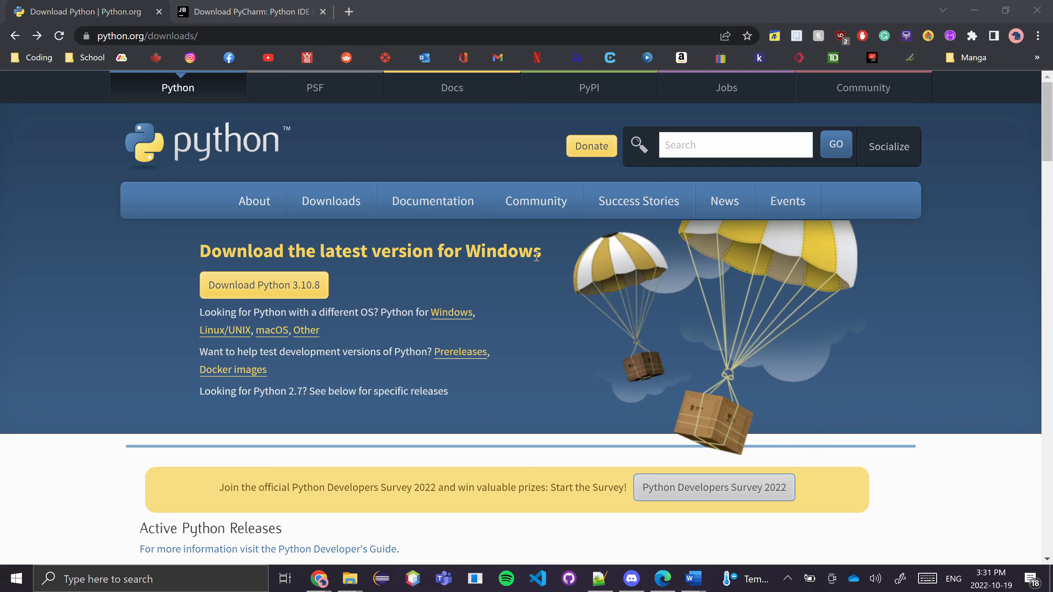
# - Download the Python 3.10.8 installer for Windows to the Downloads folder and launch it
pyautogui.click(295, 295)
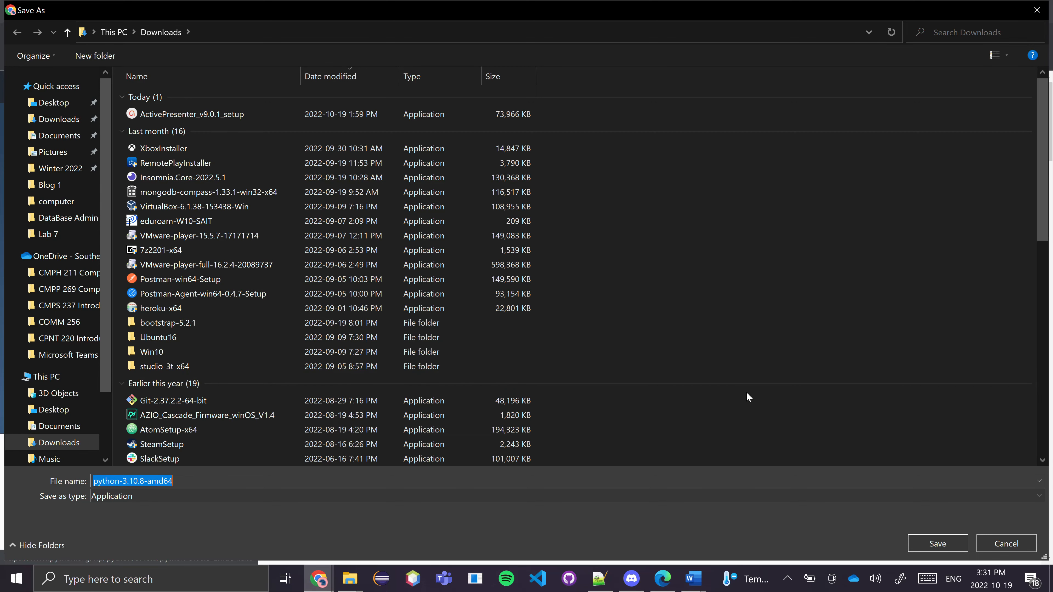
pyautogui.click(938, 543)
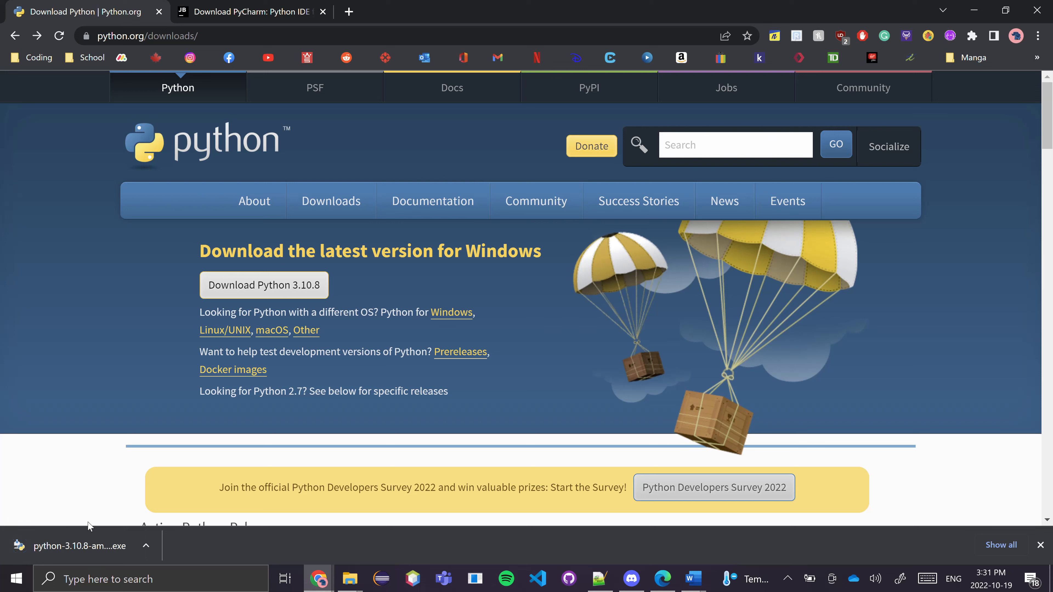
pyautogui.click(87, 536)
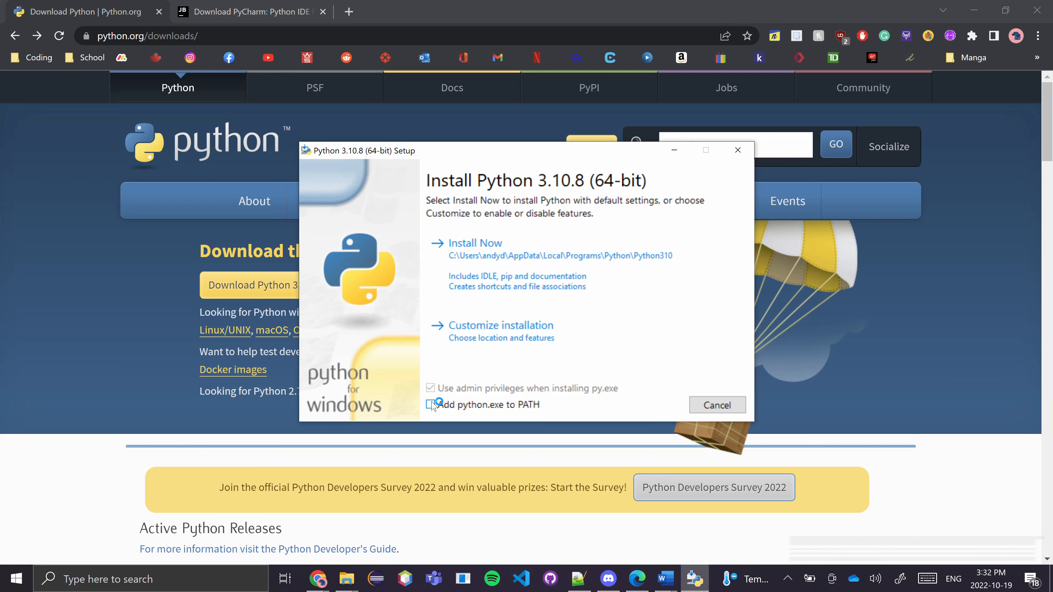
# - Install Python 3.10.8 with the default settings and python.exe added to PATH, and close the setup
pyautogui.click(431, 405)
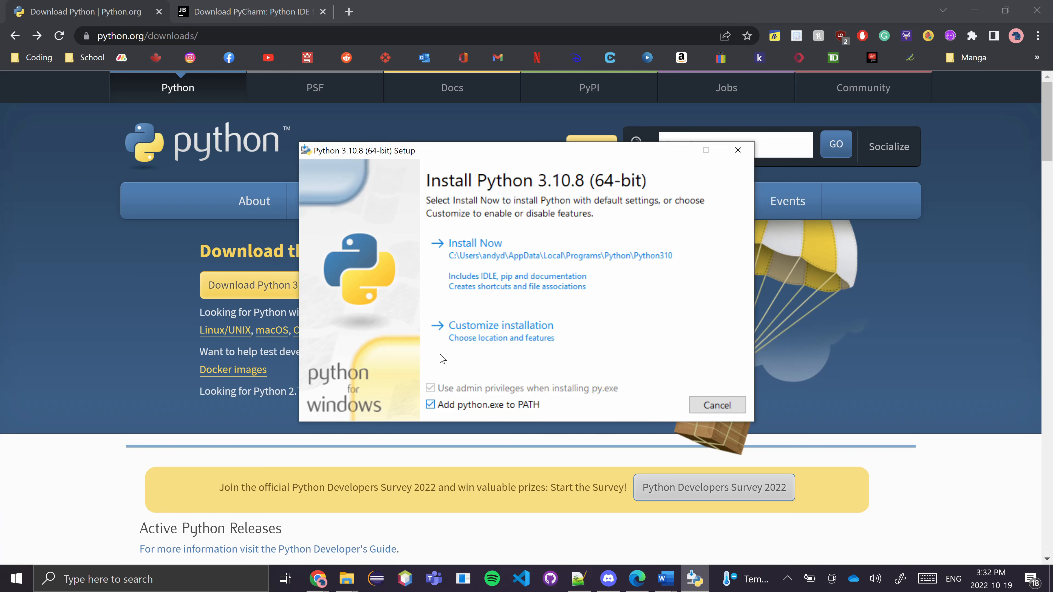
pyautogui.click(496, 245)
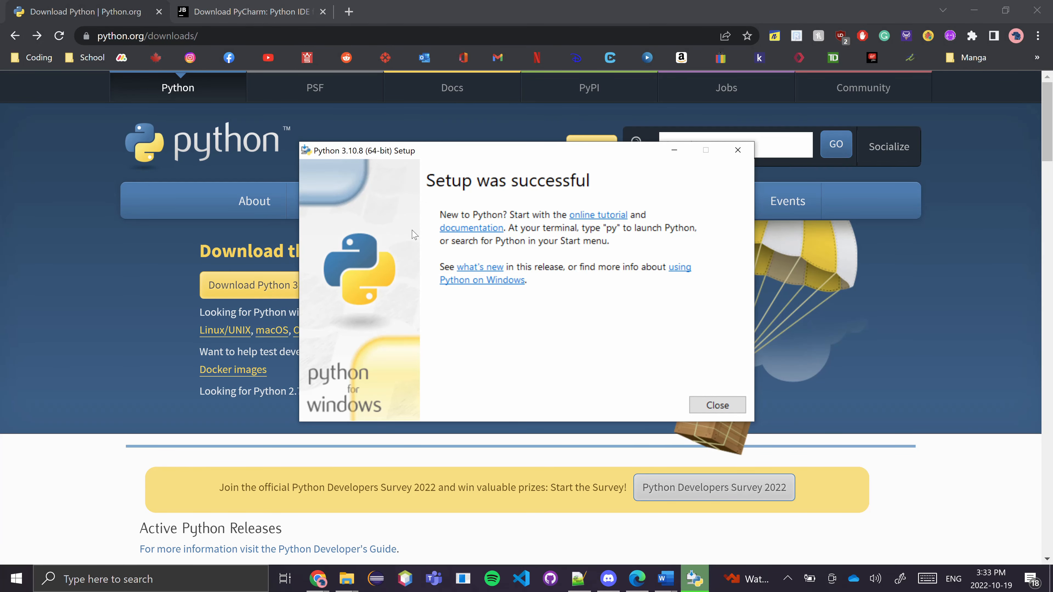
pyautogui.click(702, 411)
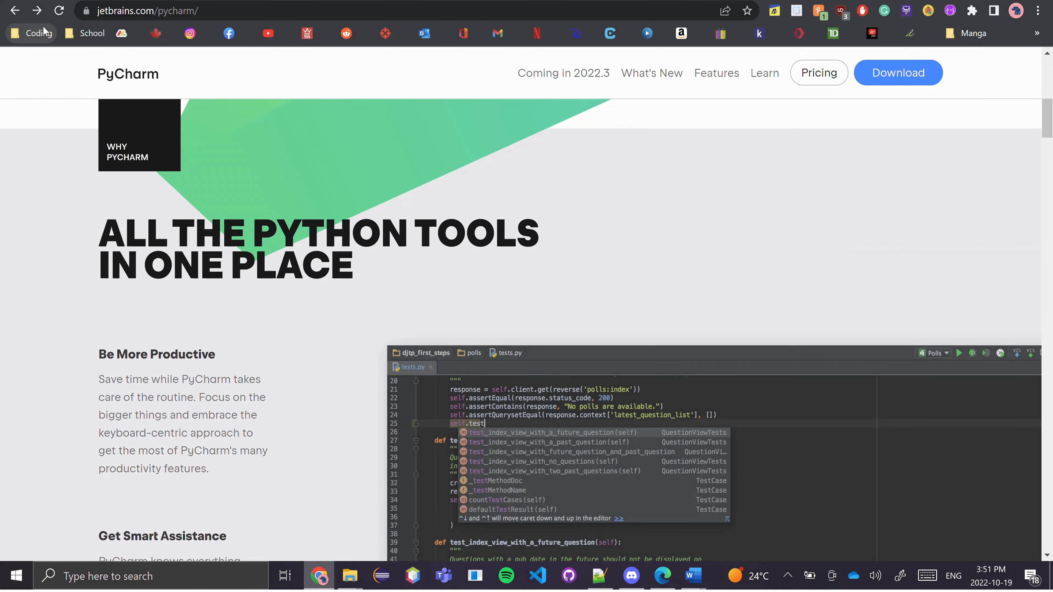
# - Open the PyCharm download page from the JetBrains PyCharm product page
pyautogui.scroll(10, 270, 232)
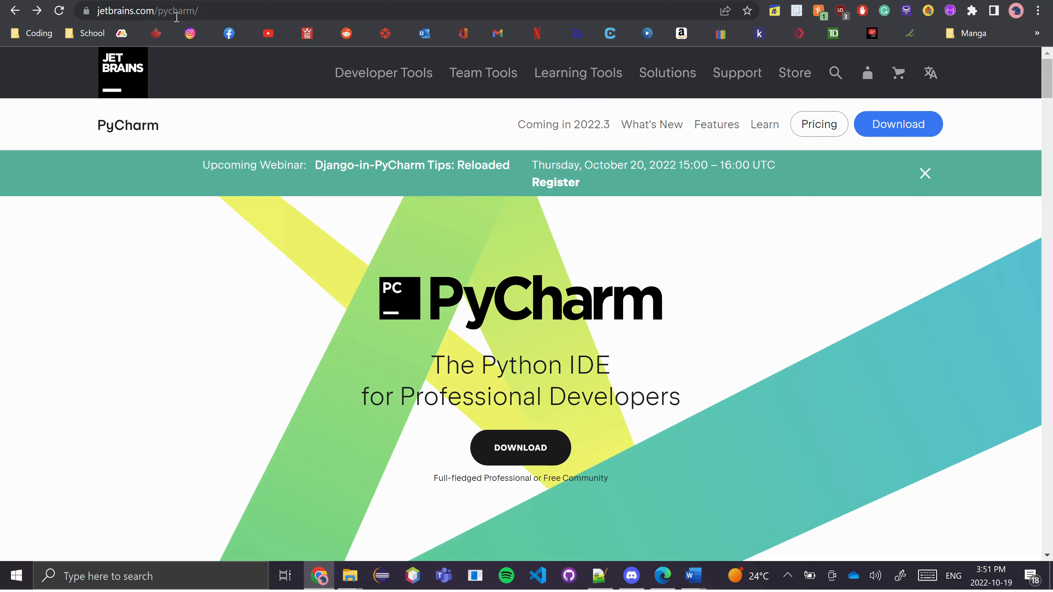
pyautogui.scroll(-2, 360, 195)
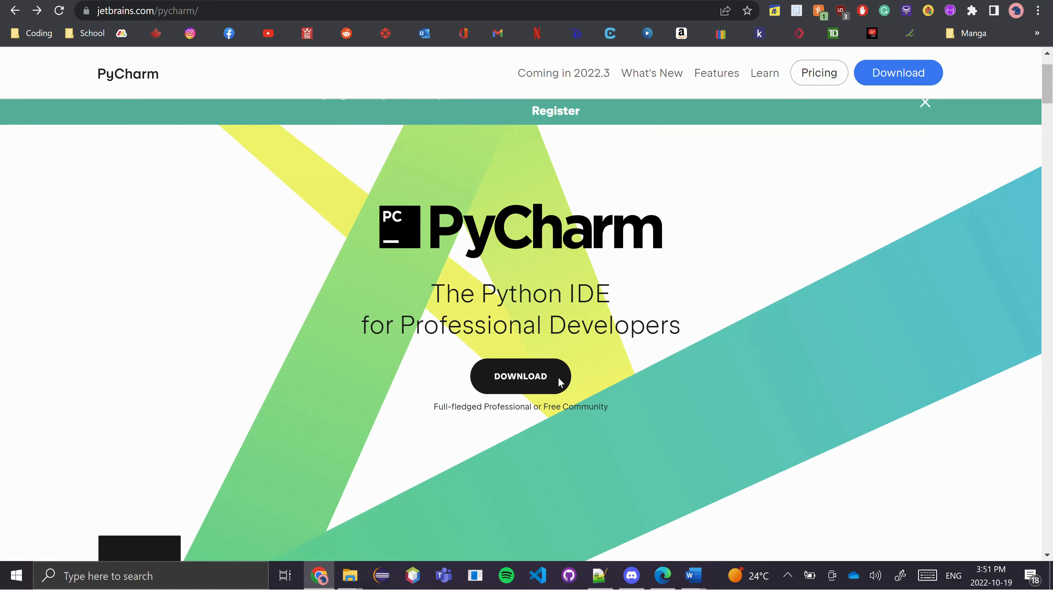
pyautogui.click(518, 378)
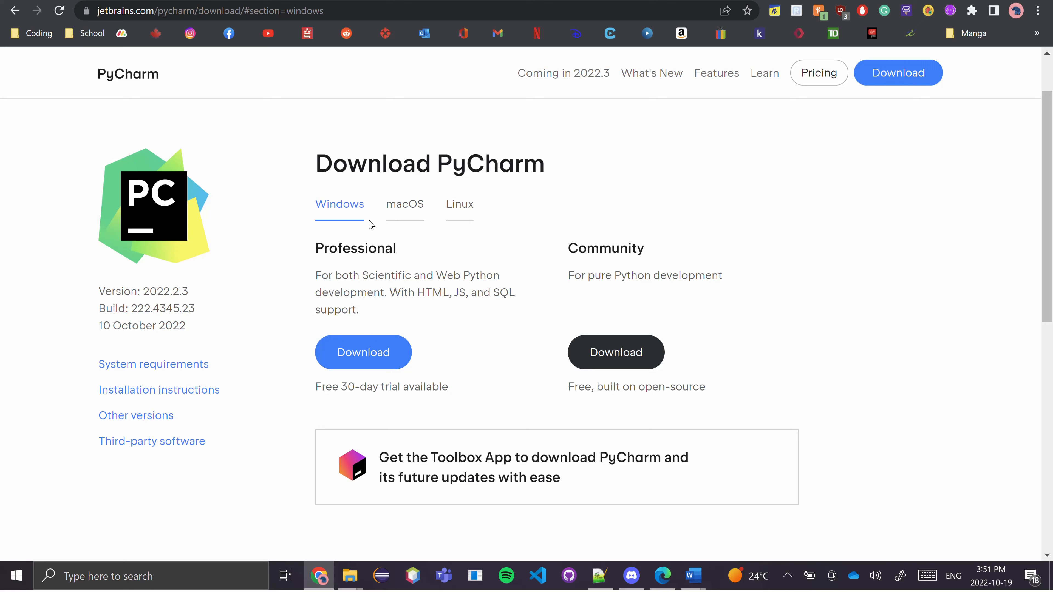
# - Compare the Windows, macOS and Linux download options and the pricing notes of the Community and Professional editions
pyautogui.click(400, 205)
pyautogui.click(458, 205)
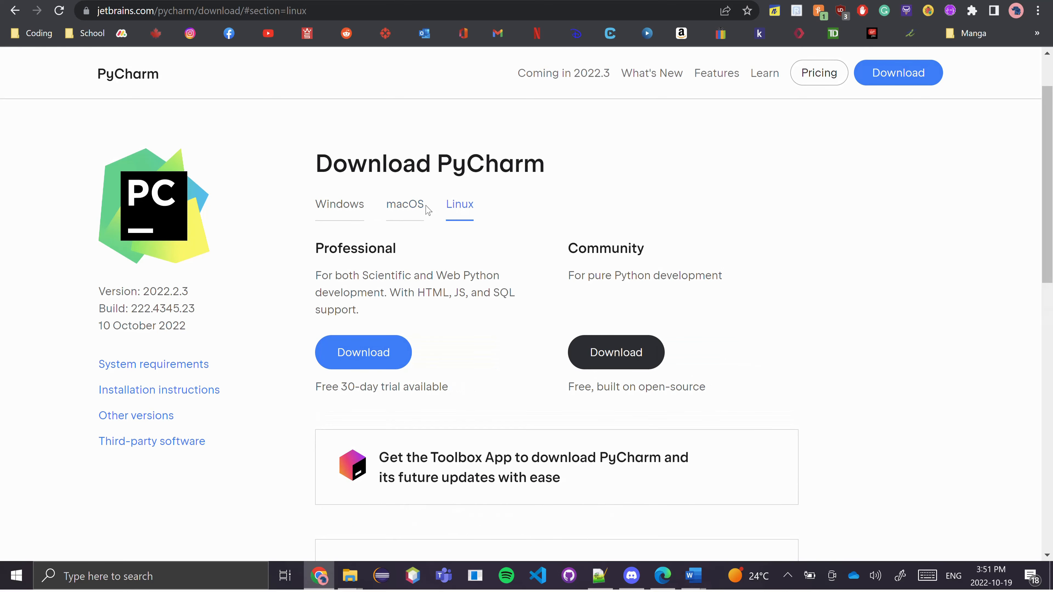
pyautogui.click(416, 206)
pyautogui.click(459, 208)
pyautogui.click(350, 212)
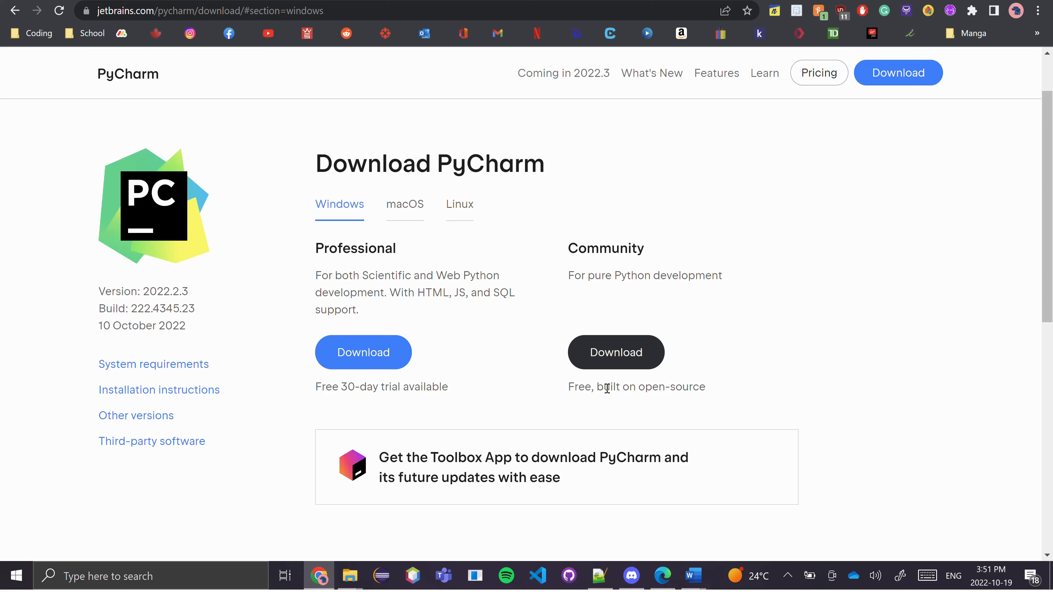
pyautogui.moveTo(568, 388); pyautogui.dragTo(698, 386)
pyautogui.click(713, 374)
pyautogui.moveTo(316, 392); pyautogui.dragTo(456, 396)
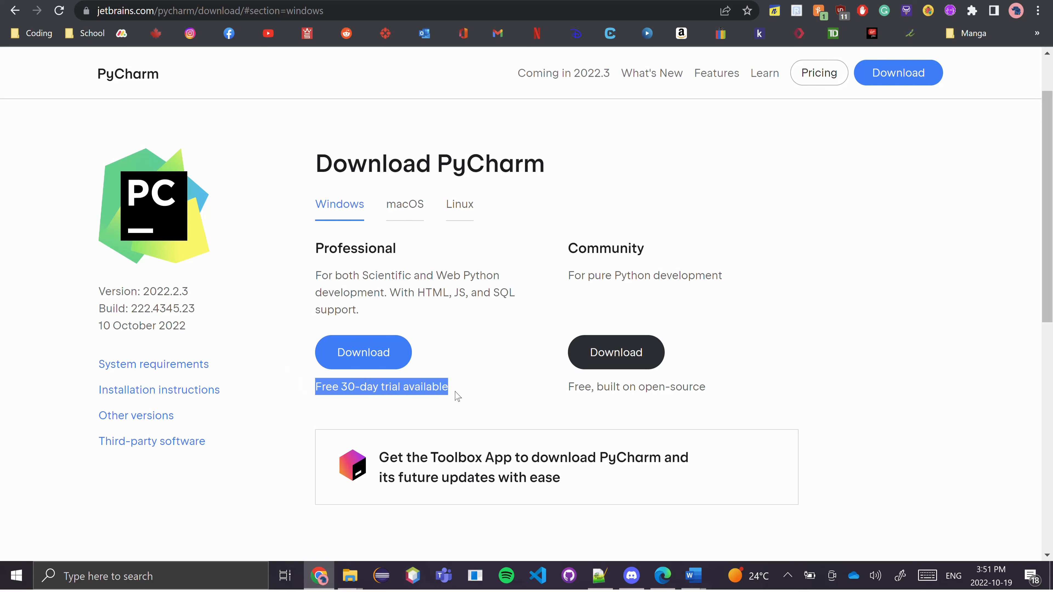
pyautogui.click(512, 371)
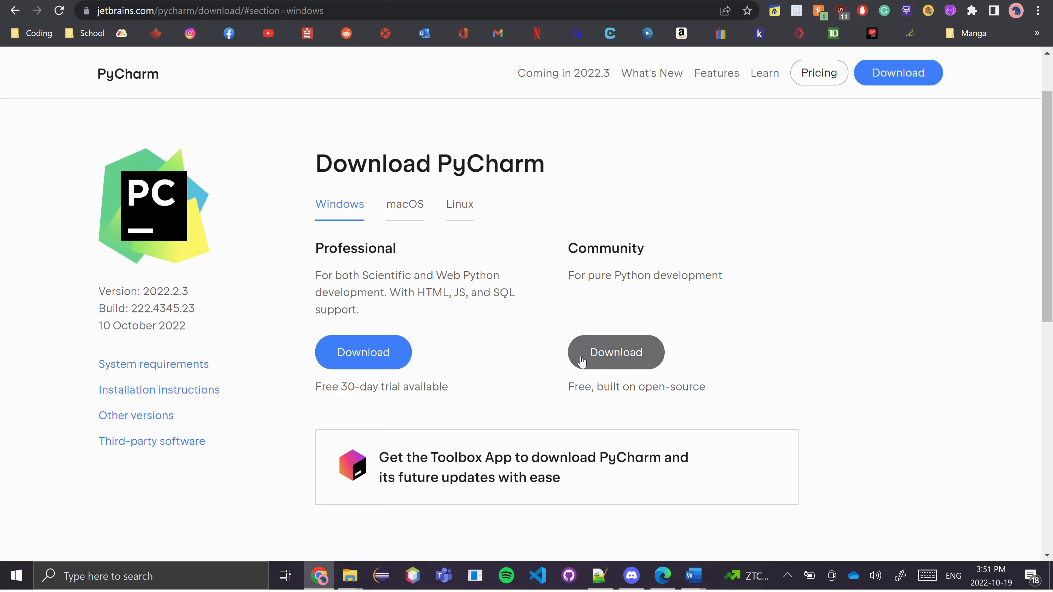
# - Download the PyCharm Community 2022.2.3 installer for Windows to the Downloads folder
pyautogui.click(614, 352)
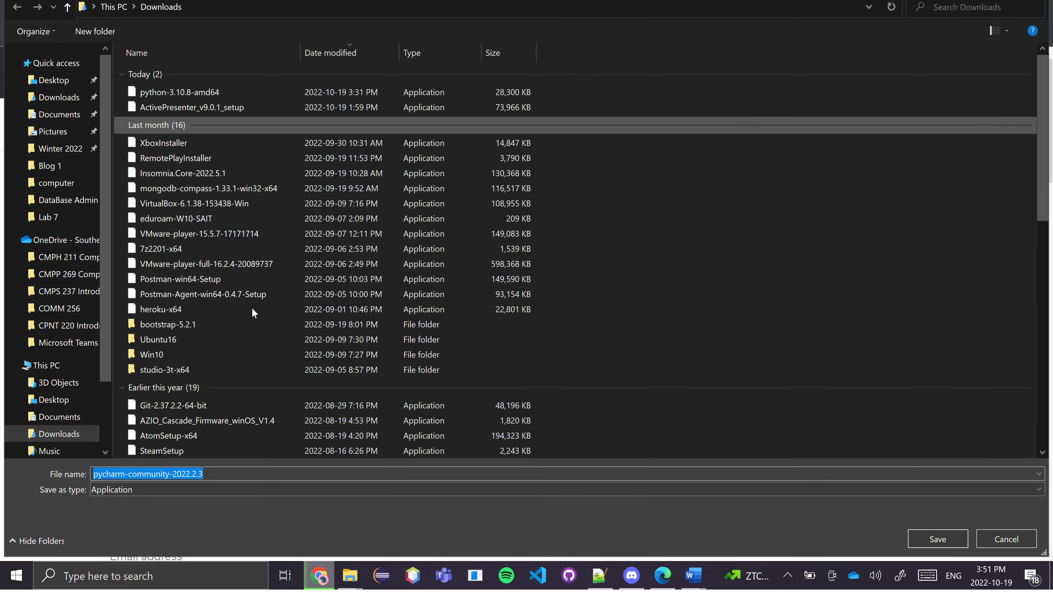
pyautogui.click(937, 539)
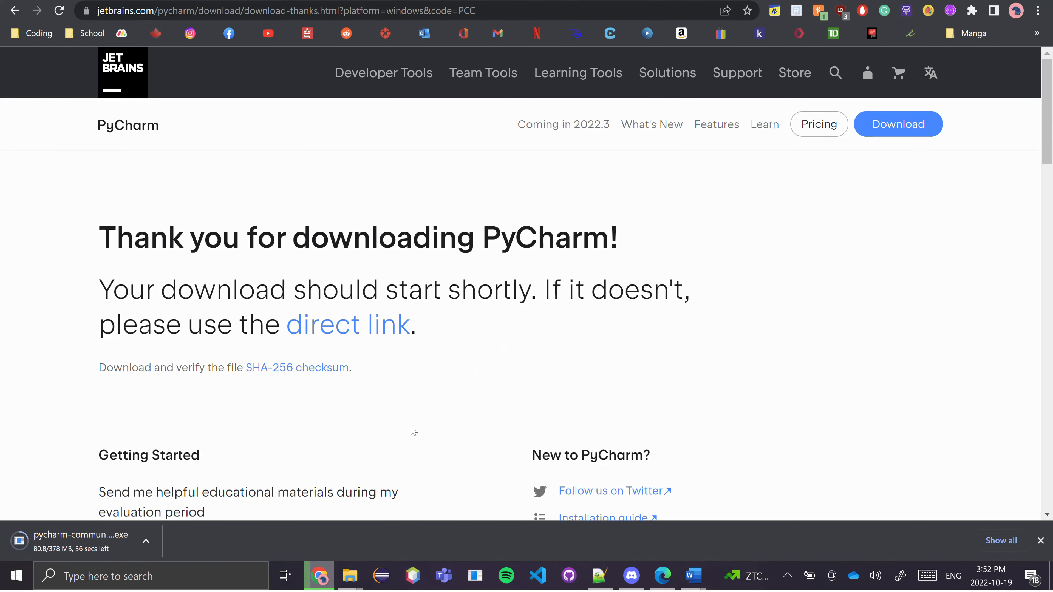
# - Return to the PyCharm download page and review the system requirements and installation instructions
pyautogui.hotkey('alt', 'Left')
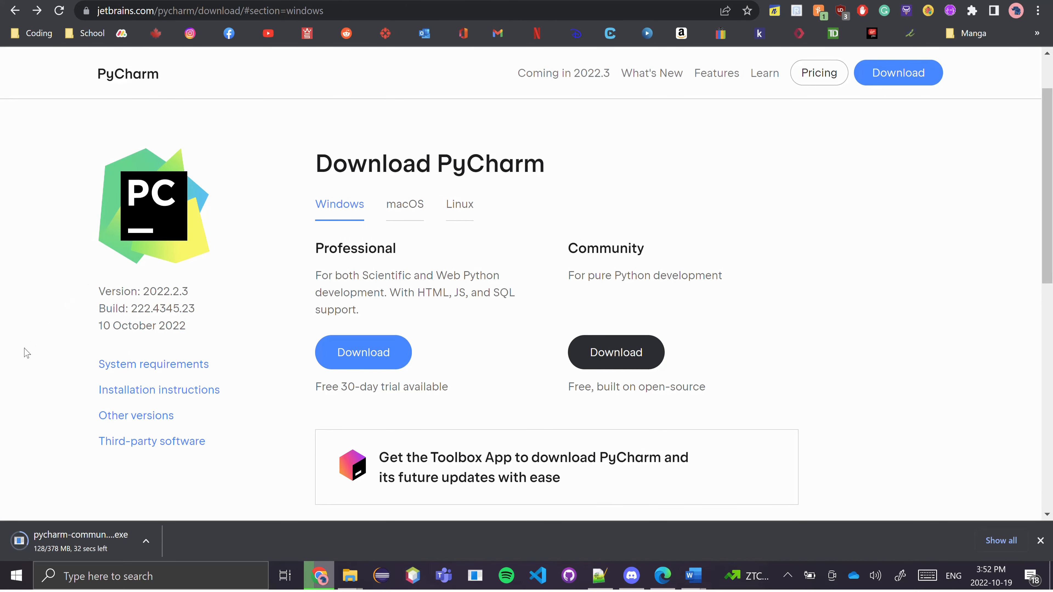
pyautogui.click(142, 370)
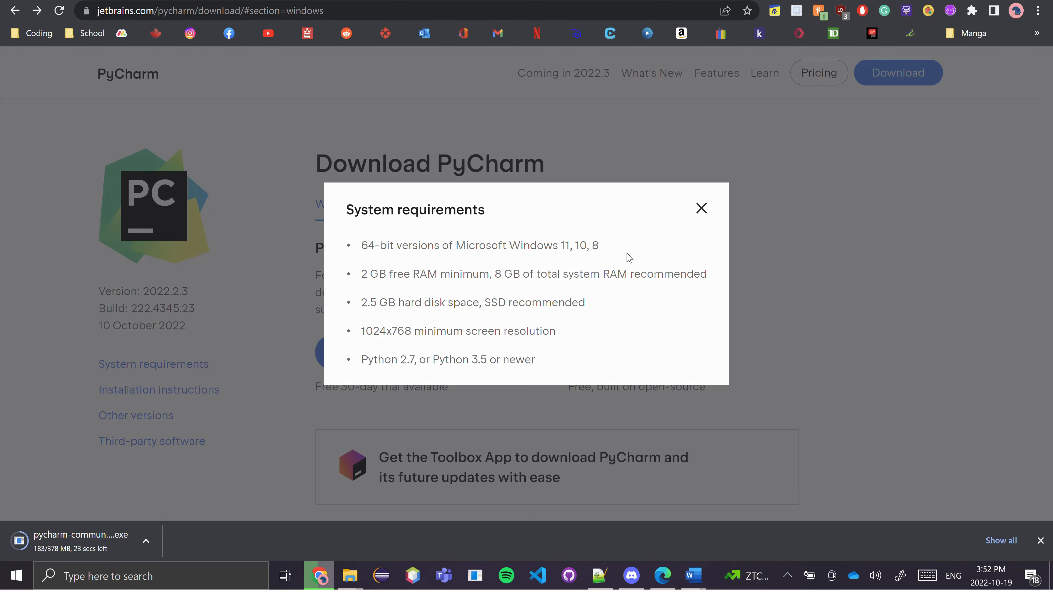
pyautogui.click(701, 208)
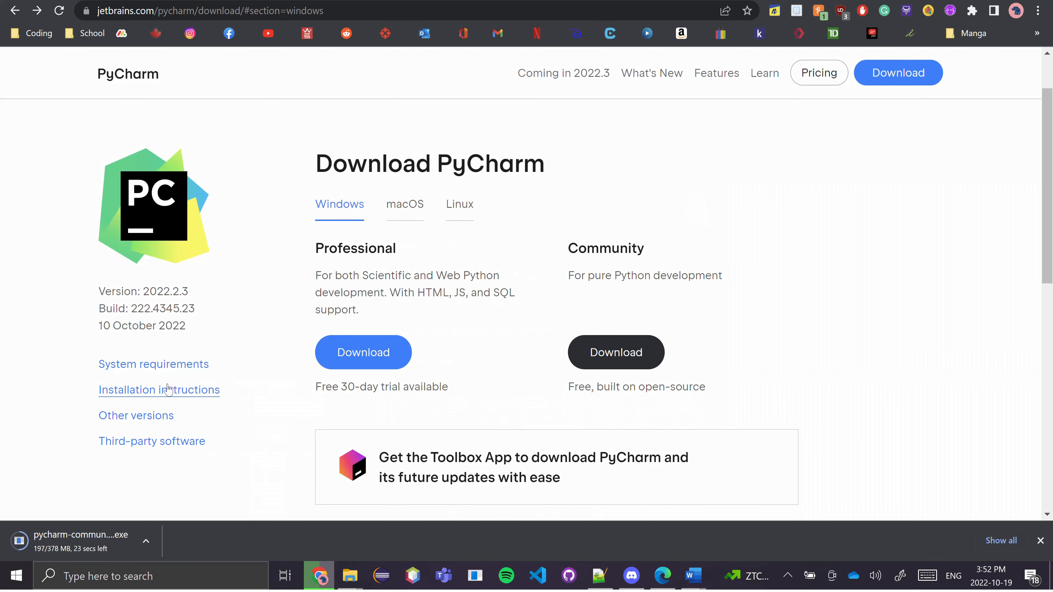
pyautogui.click(180, 395)
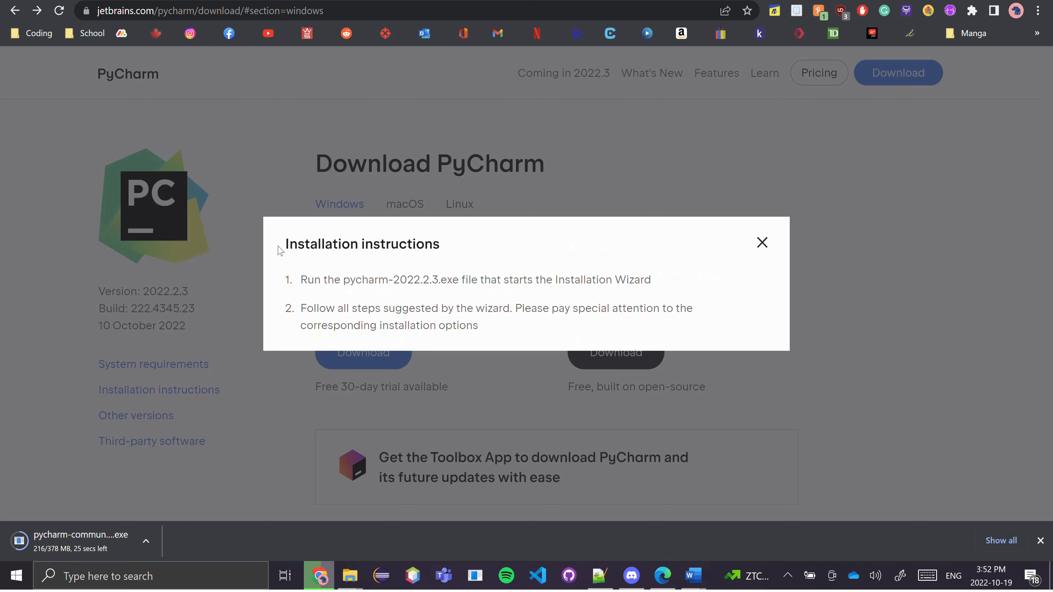
pyautogui.click(765, 247)
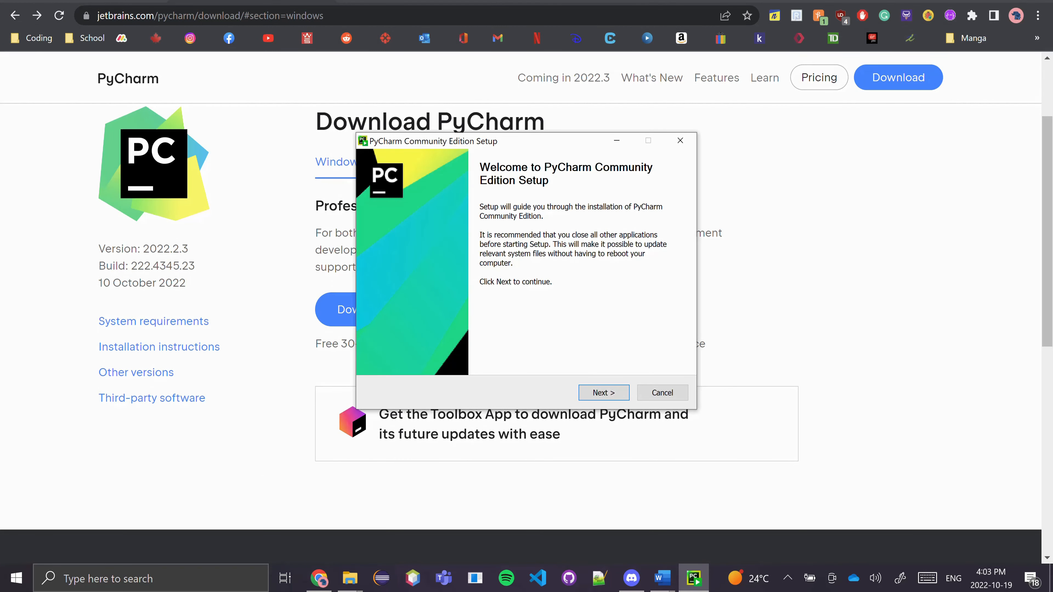
# - Install PyCharm Community Edition in the default destination folder with a desktop shortcut and the JetBrains Start Menu folder
pyautogui.moveTo(551, 147)
pyautogui.mouseDown()
pyautogui.moveTo(593, 146)
pyautogui.moveTo(468, 110)
pyautogui.moveTo(544, 130)
pyautogui.mouseUp()
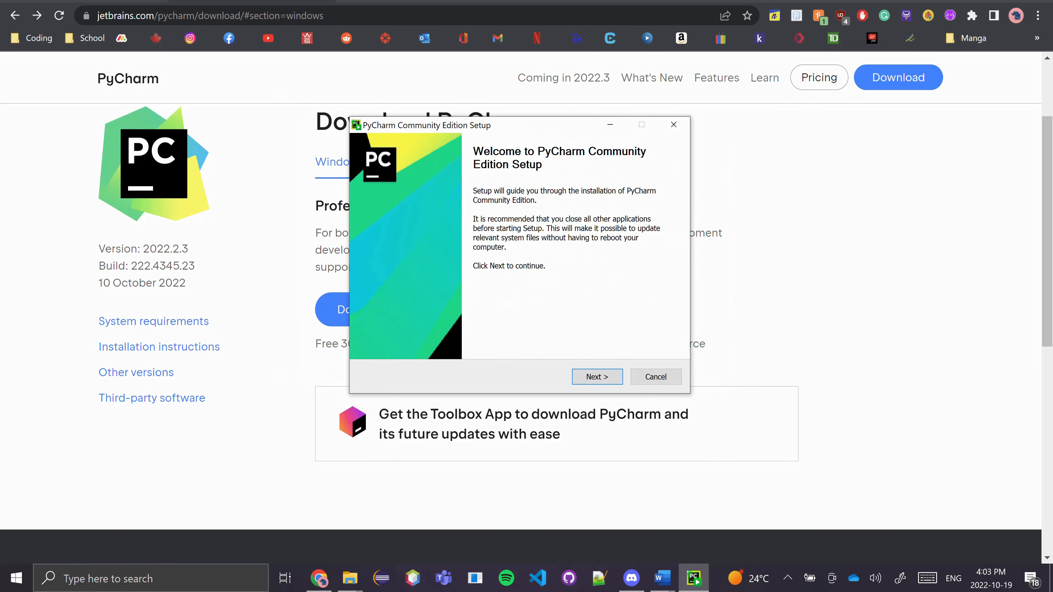
pyautogui.click(597, 377)
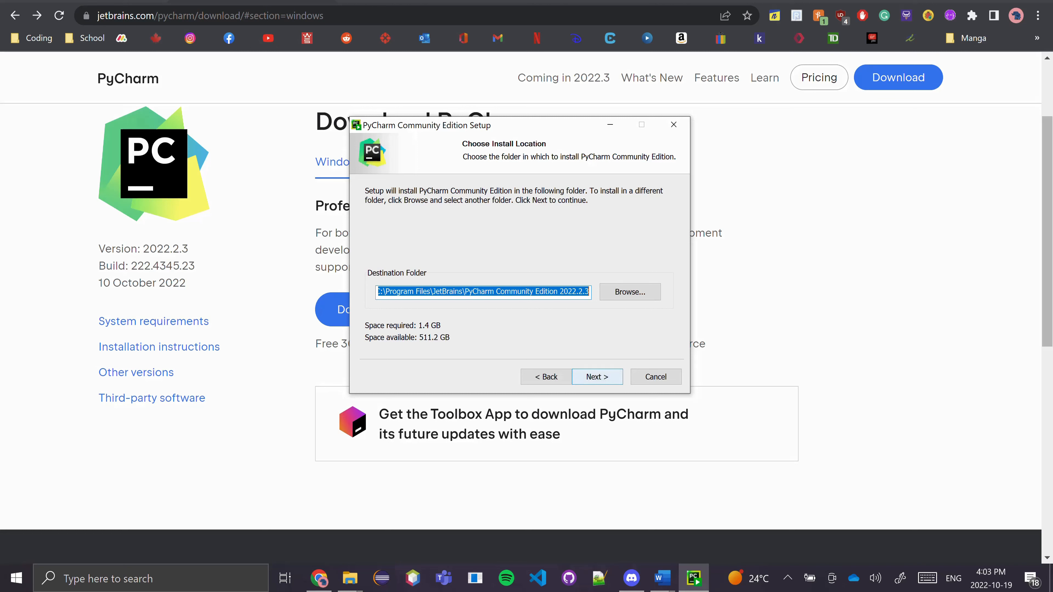
pyautogui.click(596, 377)
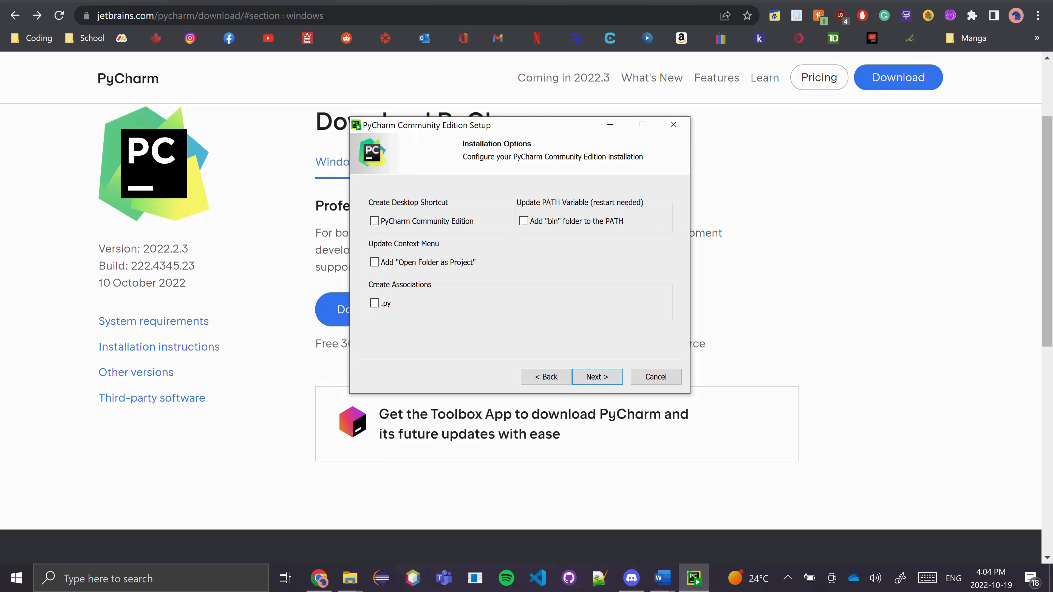
pyautogui.click(375, 221)
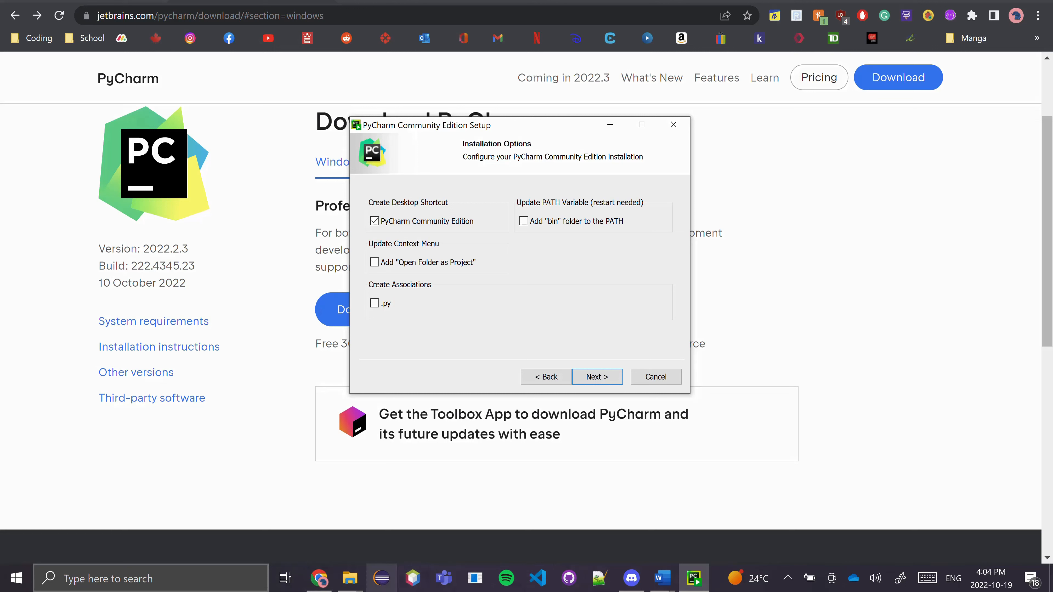
pyautogui.press('Return')
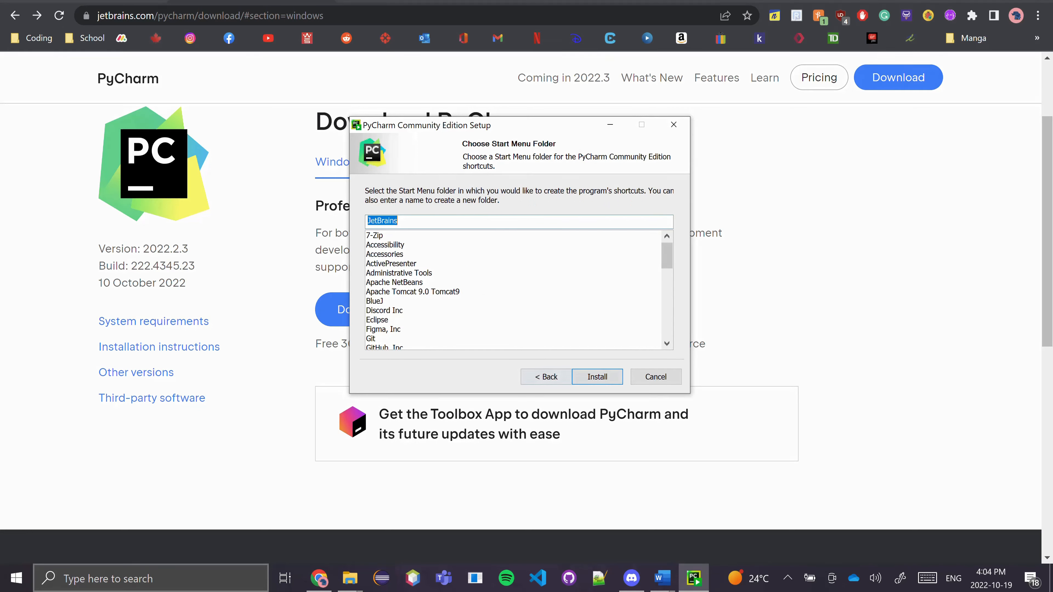
pyautogui.press('Return')
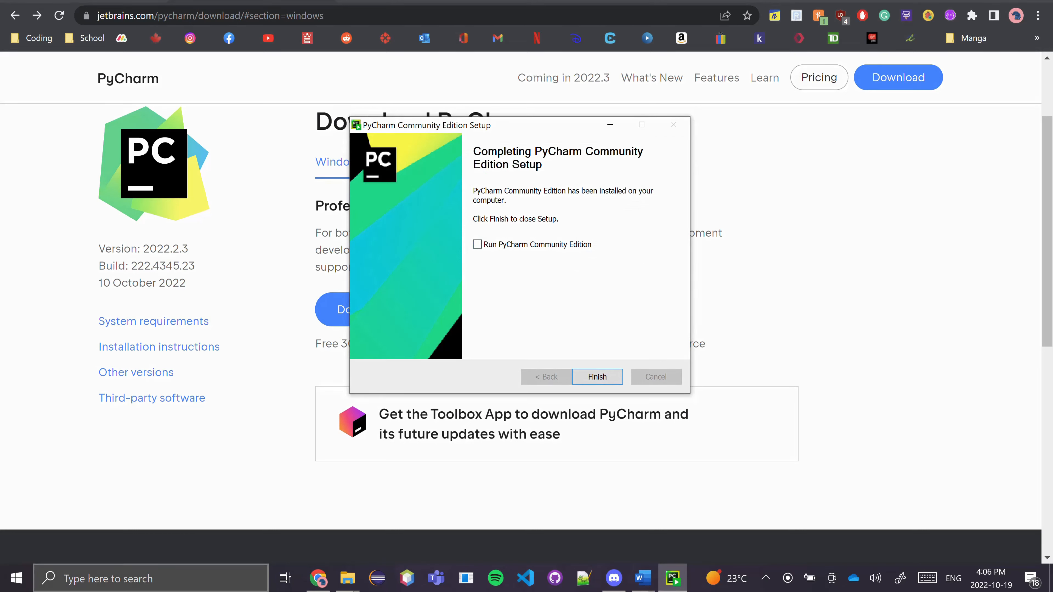
# - Finish the setup with Run PyCharm Community Edition enabled and start PyCharm without importing settings
pyautogui.click(477, 244)
pyautogui.press('Return')
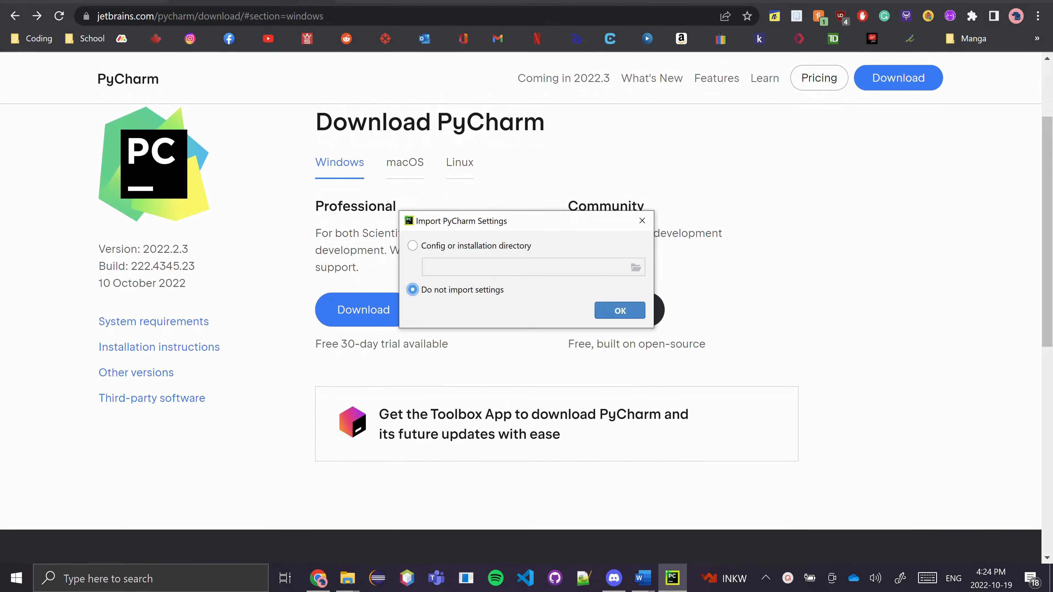
pyautogui.click(618, 302)
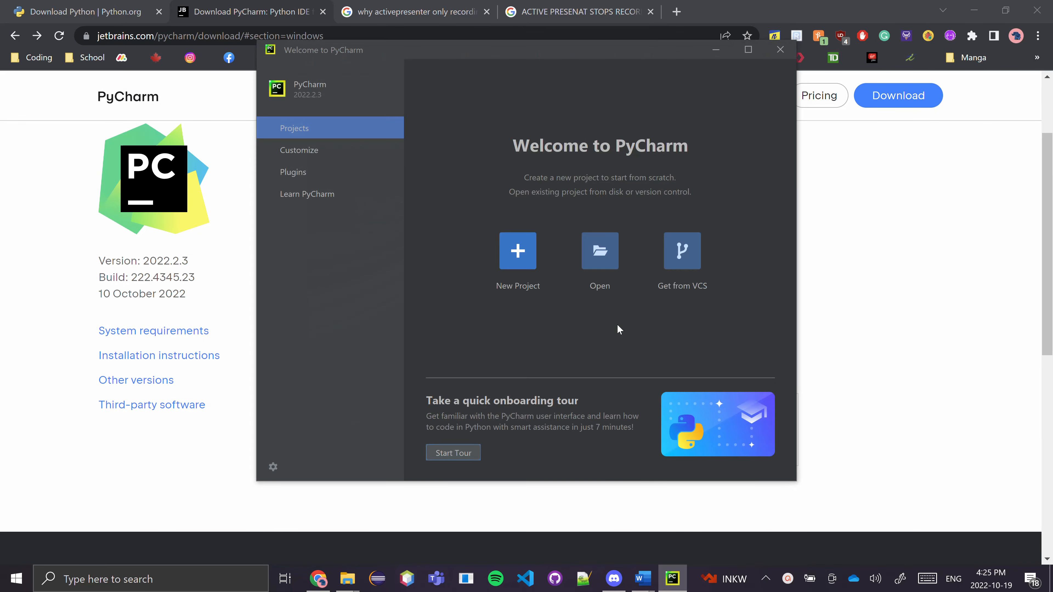
# - Maximize the PyCharm welcome window, start a new project and set its folder name to testing under PycharmProjects
pyautogui.click(748, 49)
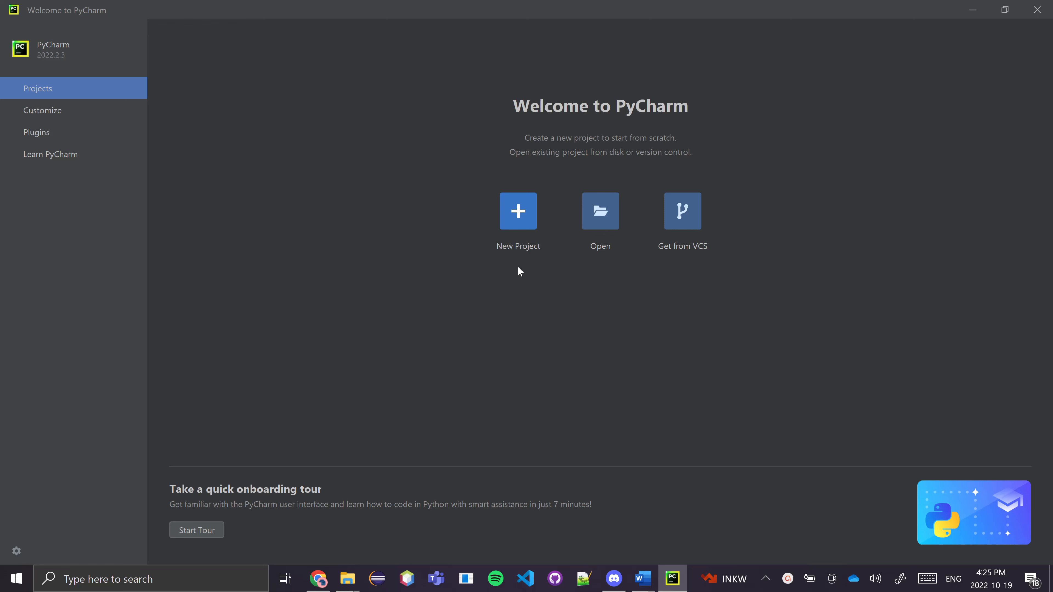
pyautogui.click(519, 207)
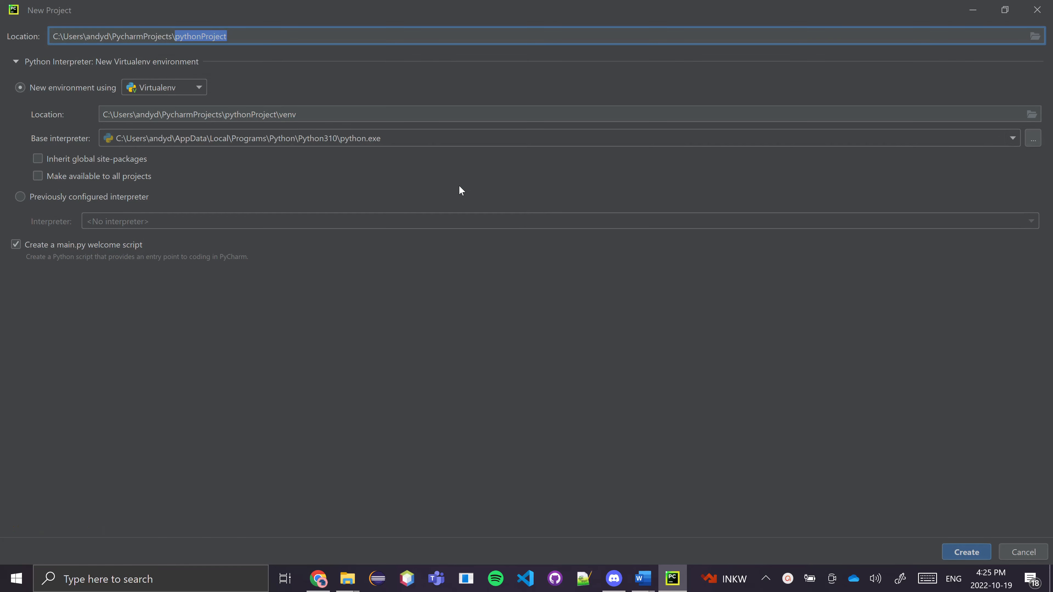
pyautogui.click(278, 40)
pyautogui.press('BackSpace')
pyautogui.press('BackSpace')
pyautogui.press('BackSpace')
pyautogui.press('BackSpace')
pyautogui.press('BackSpace')
pyautogui.press('BackSpace')
pyautogui.press('BackSpace')
pyautogui.press('BackSpace')
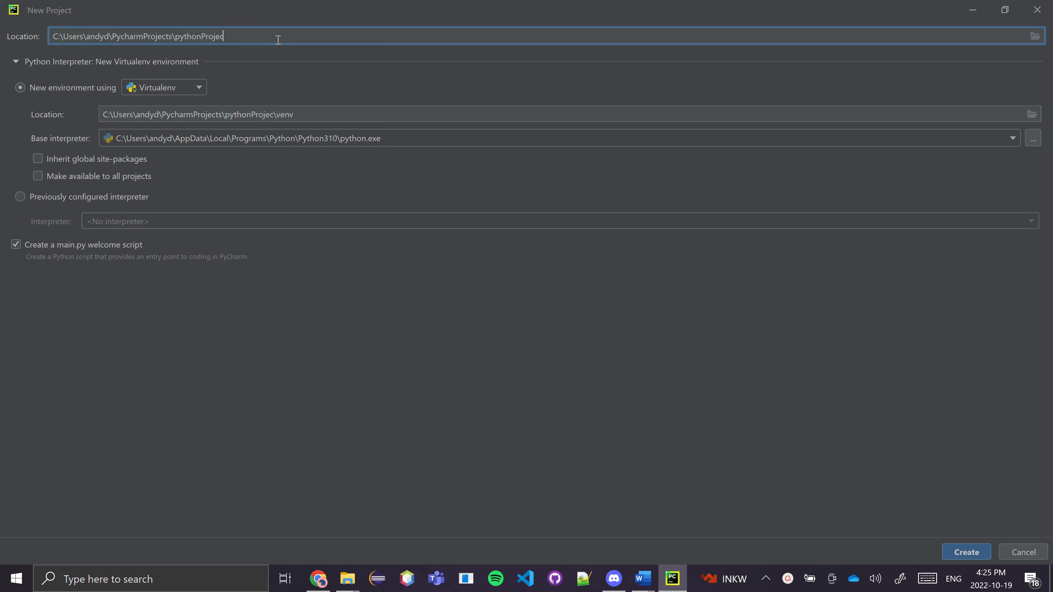
pyautogui.press('BackSpace')
pyautogui.press('BackSpace')
pyautogui.press('BackSpace')
pyautogui.press('BackSpace')
pyautogui.press('BackSpace')
pyautogui.write('test')
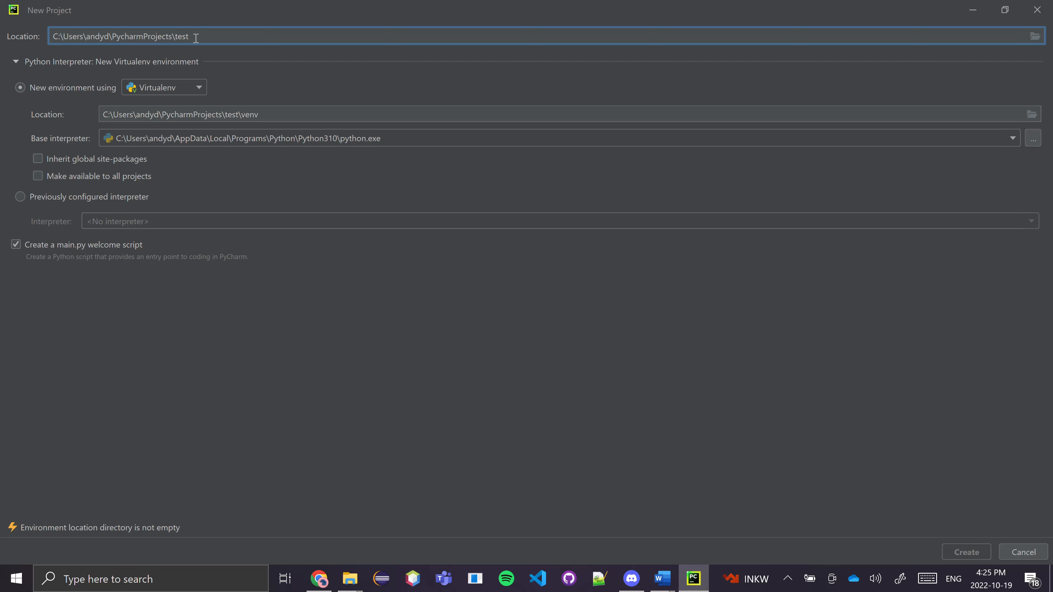
pyautogui.write('ing')
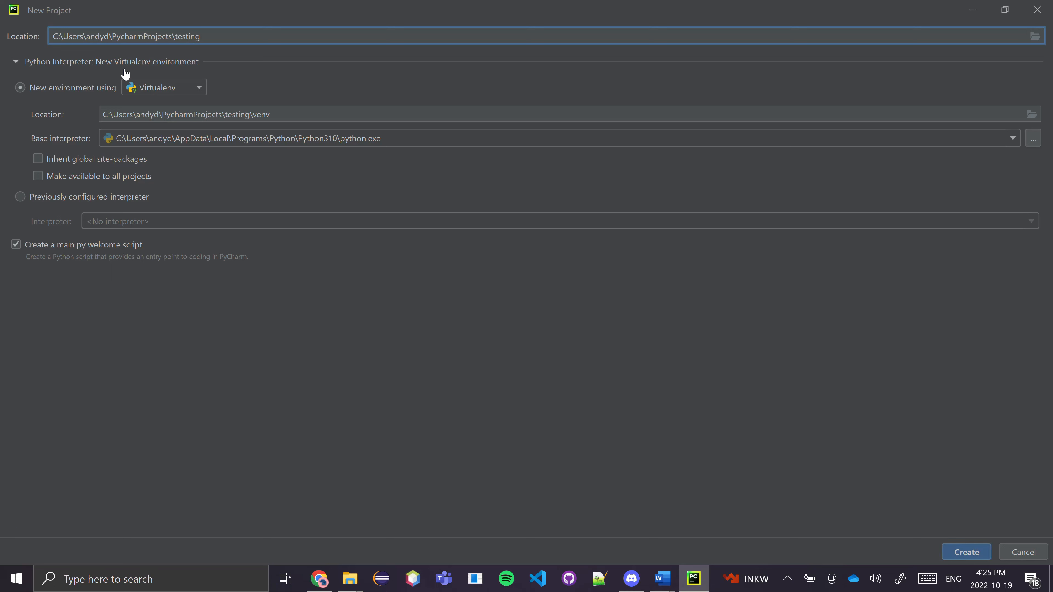
# - Check the available base interpreters for the new virtual environment and dismiss the Discord notification
pyautogui.click(604, 136)
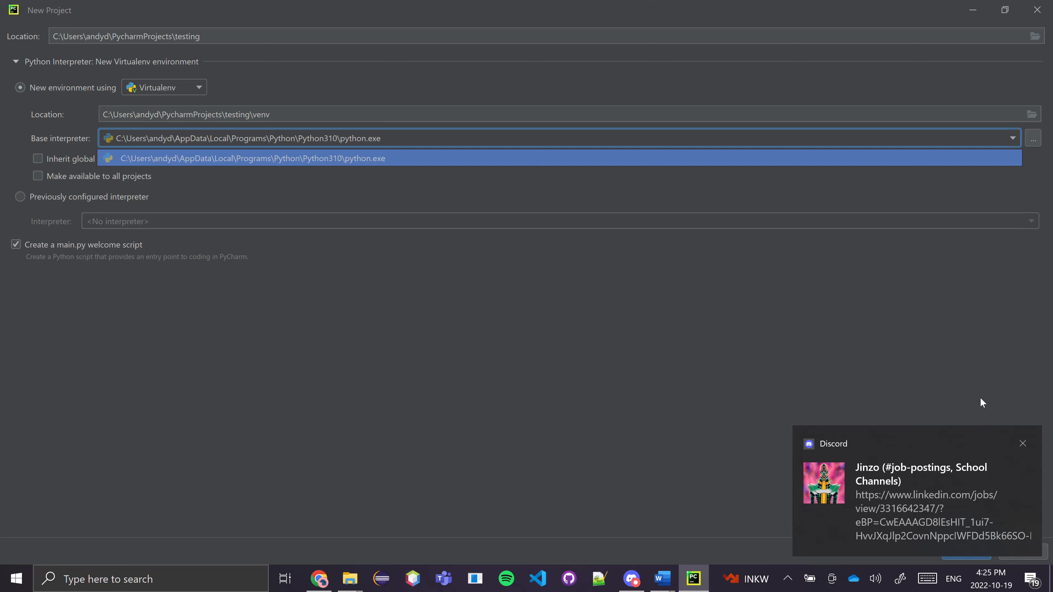
pyautogui.click(1023, 442)
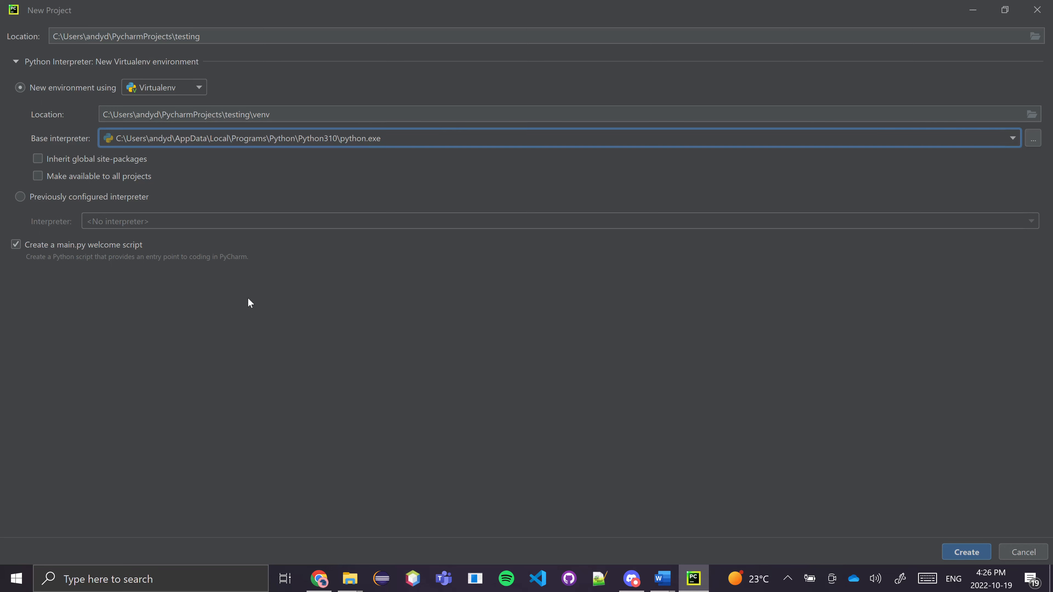
# - Create the testing project with the main.py welcome script, maximize its window and look over the sample code in main.py
pyautogui.click(989, 549)
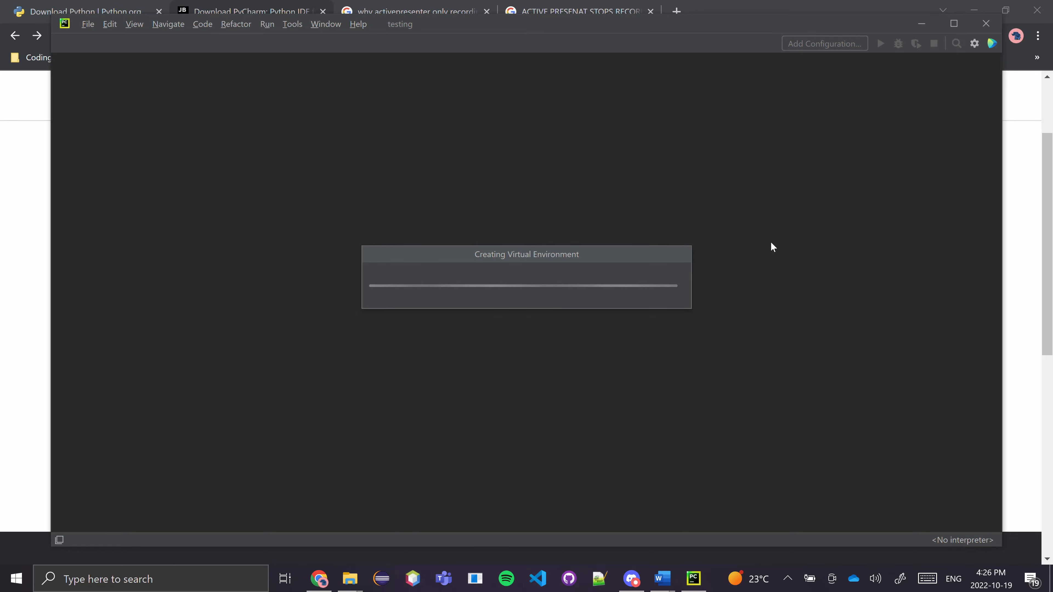
pyautogui.click(953, 24)
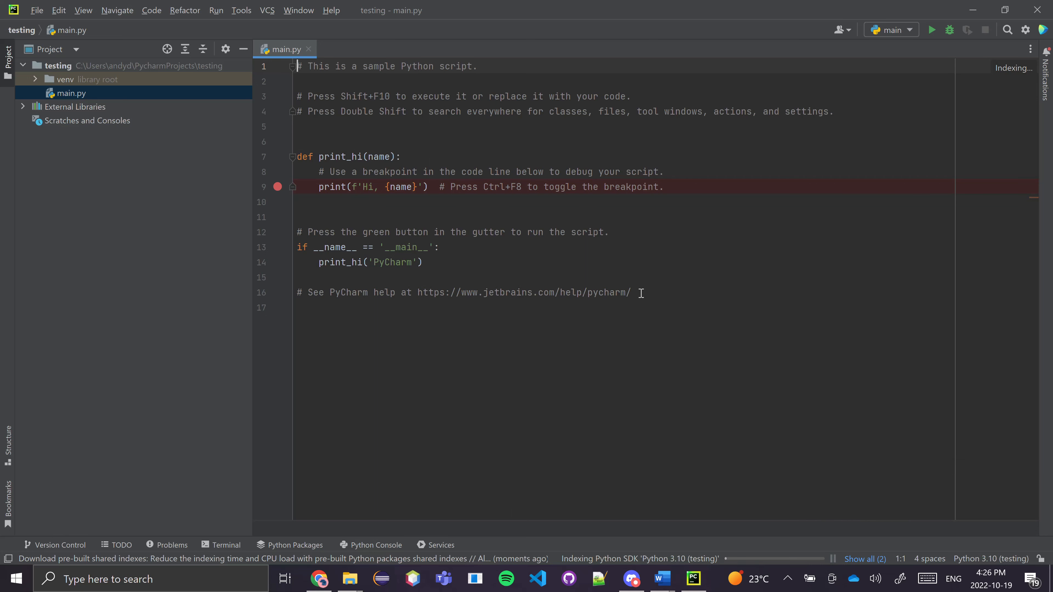
pyautogui.moveTo(640, 293); pyautogui.dragTo(255, 91)
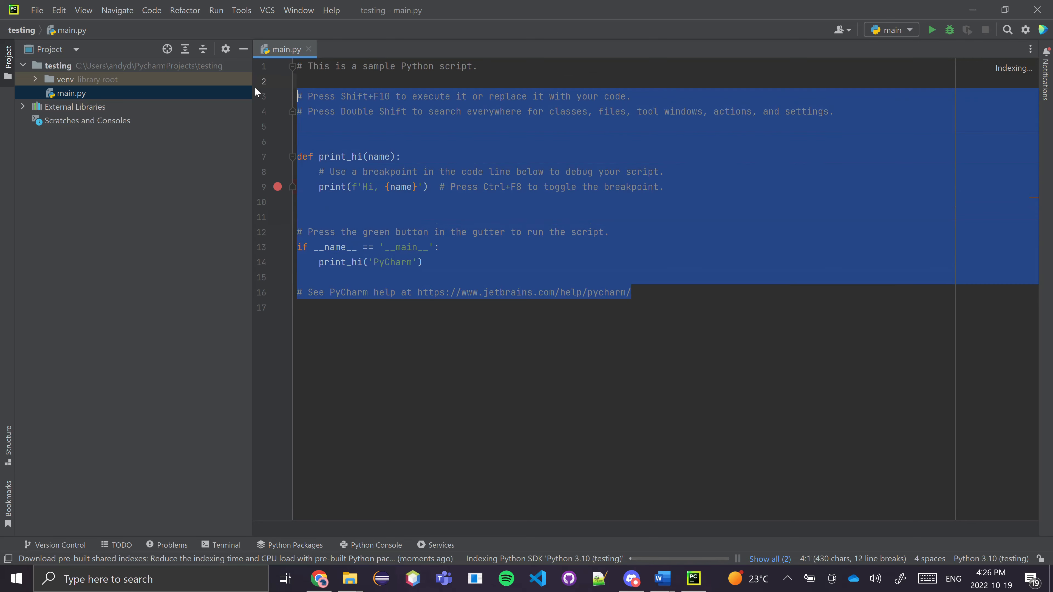
pyautogui.click(436, 140)
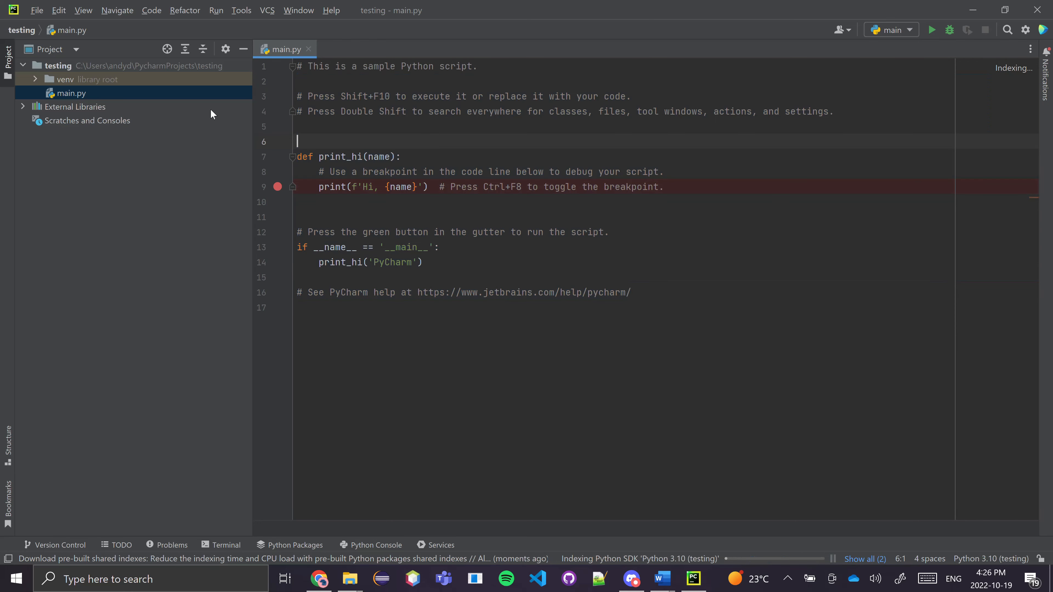
# - Create a new file named test.py in the root folder of the testing project
pyautogui.rightClick(63, 67)
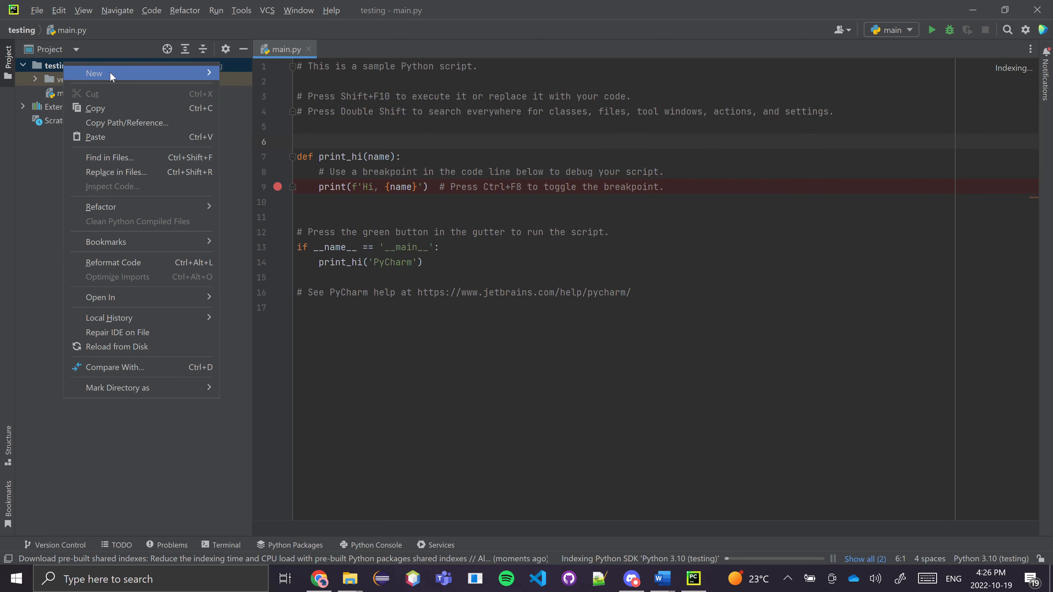
pyautogui.moveTo(111, 76)
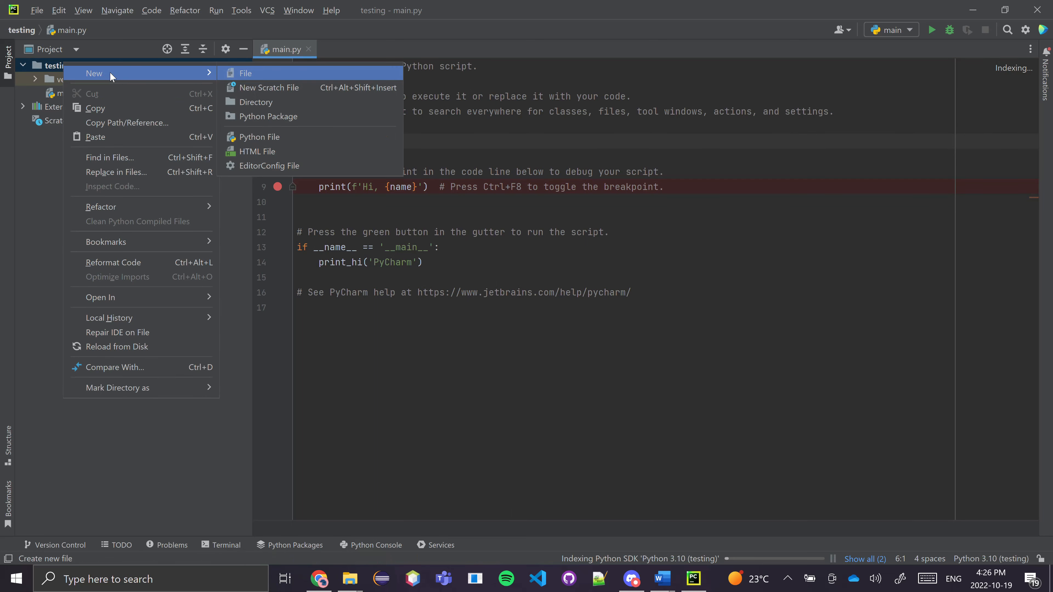
pyautogui.click(51, 67)
pyautogui.rightClick(52, 67)
pyautogui.moveTo(125, 75)
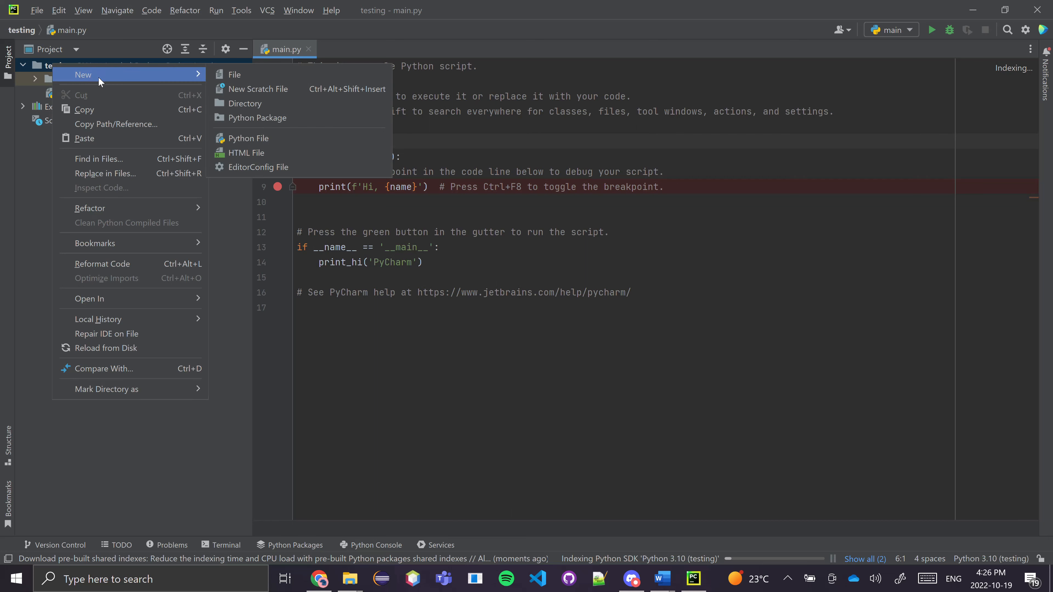
pyautogui.click(242, 75)
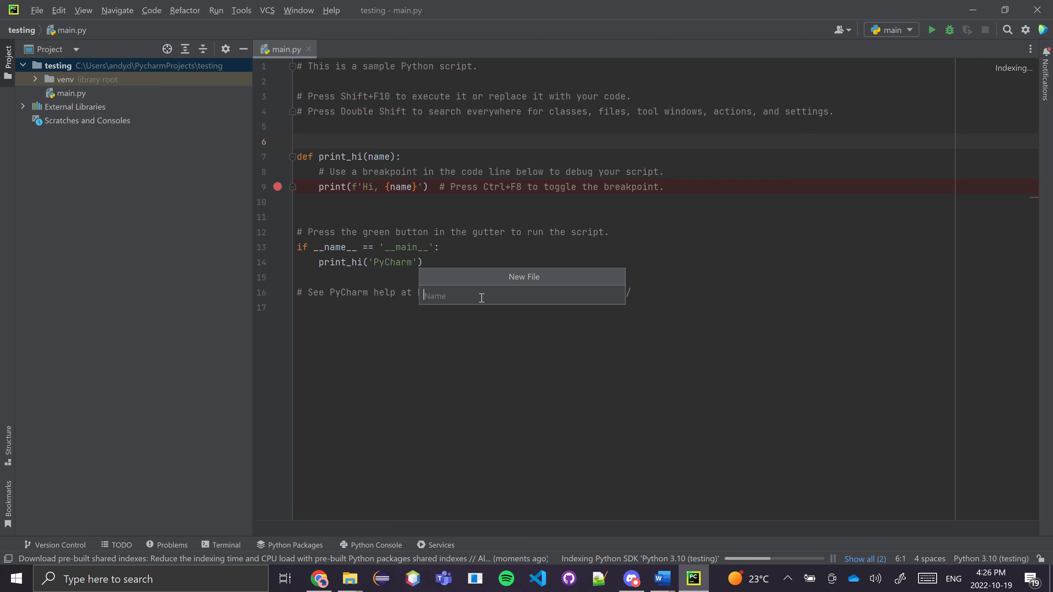
pyautogui.write('test.py')
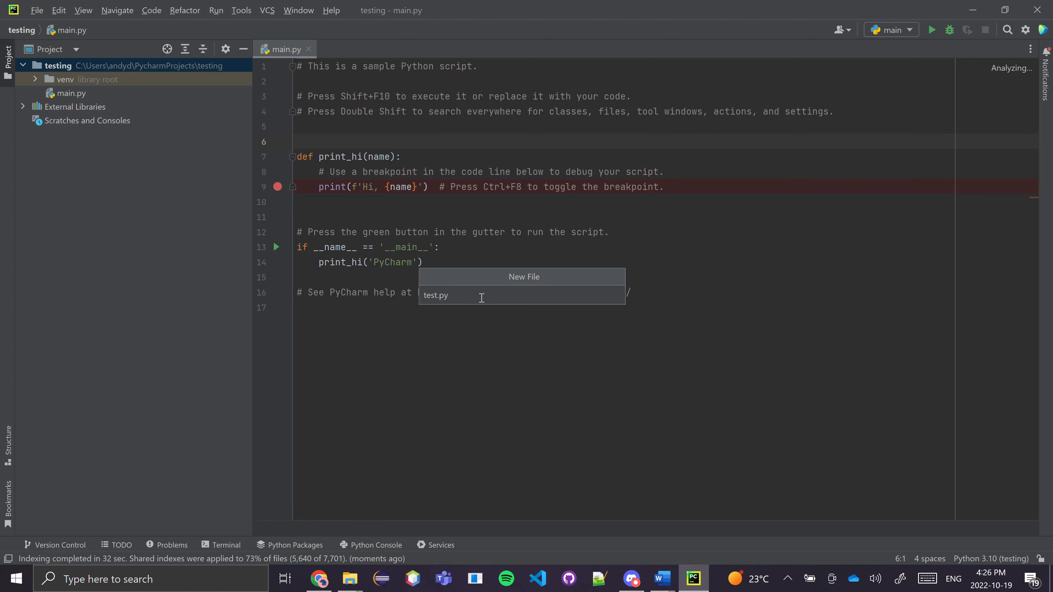
pyautogui.press('Return')
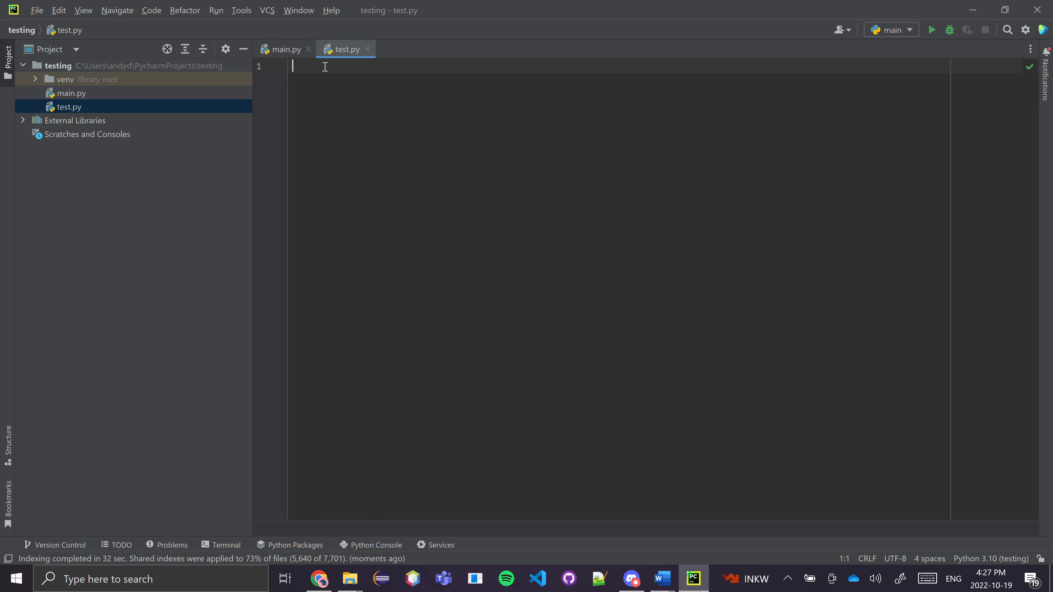
# - Write print("Hello World") on line 1 of test.py and dismiss the Discord notification
pyautogui.write('print')
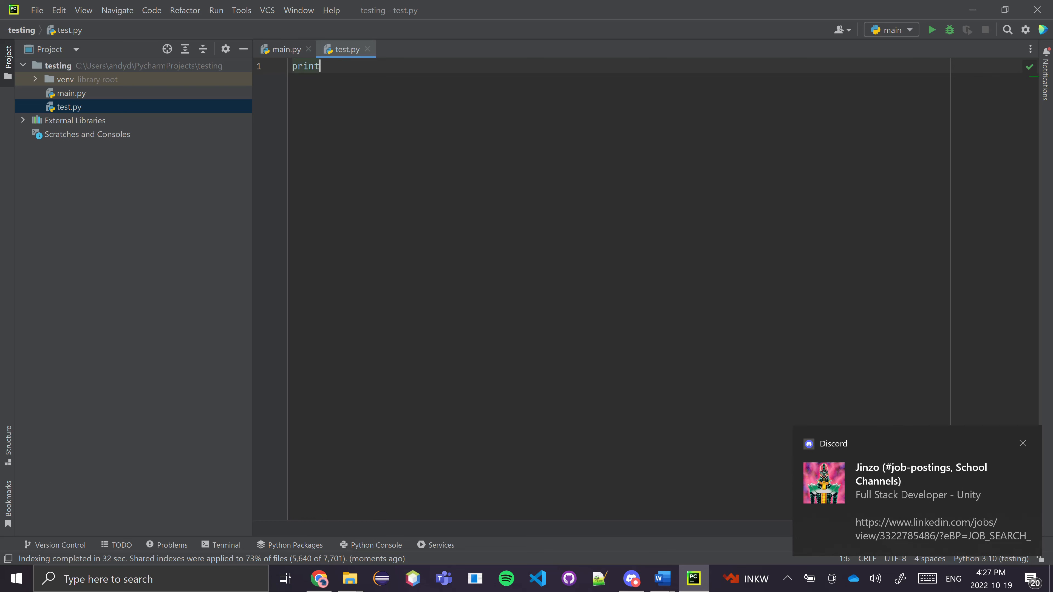
pyautogui.click(1022, 444)
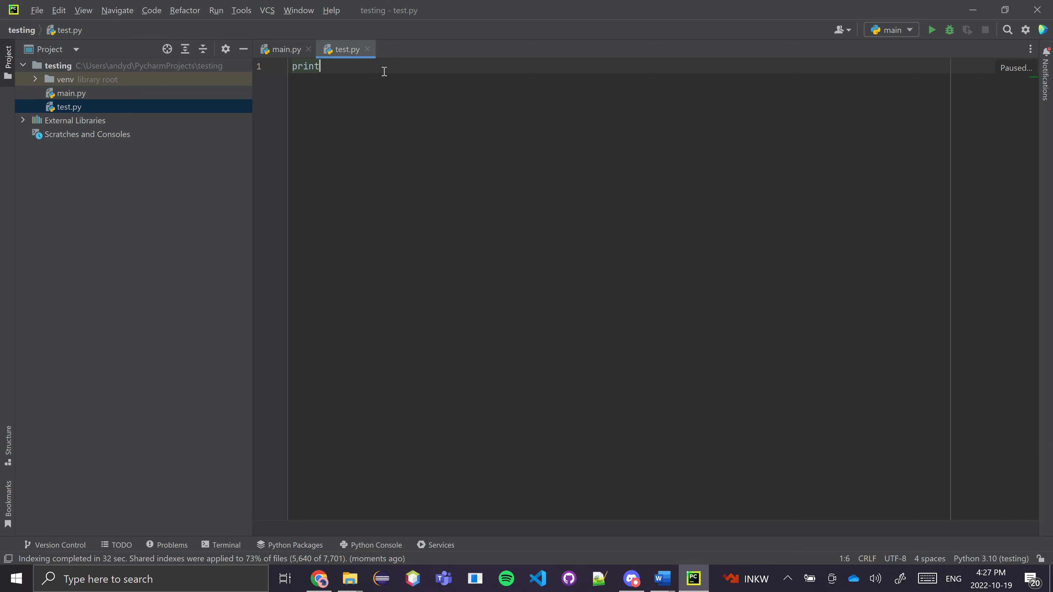
pyautogui.write('("')
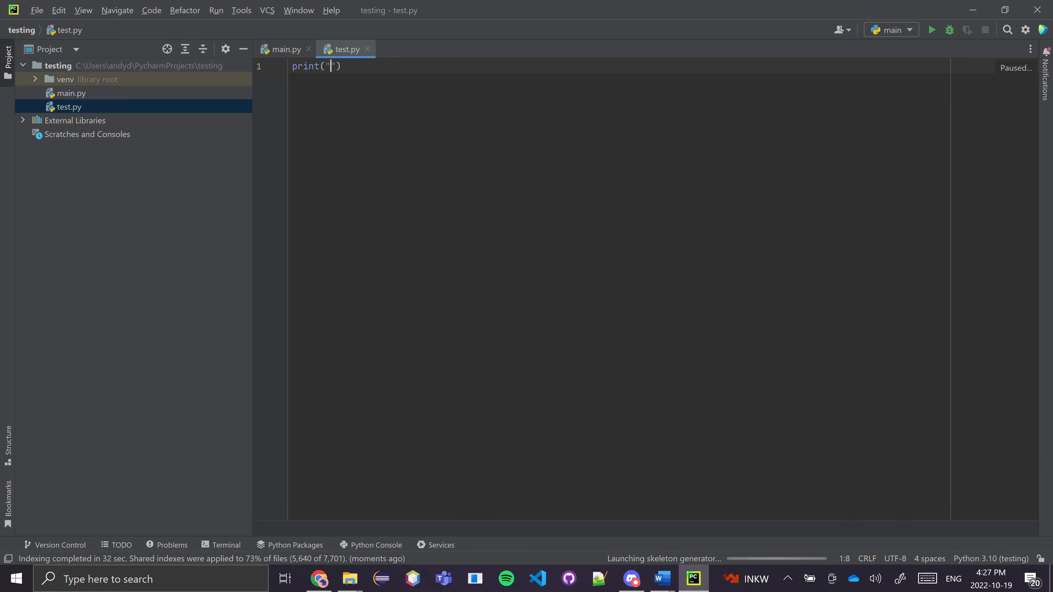
pyautogui.write('Hello ')
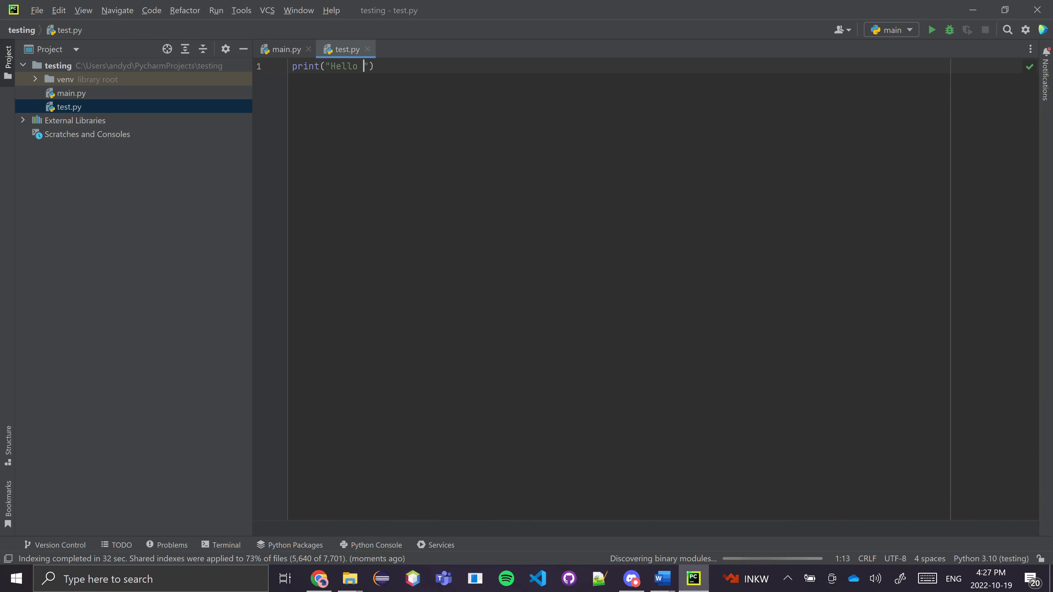
pyautogui.write('WOrld')
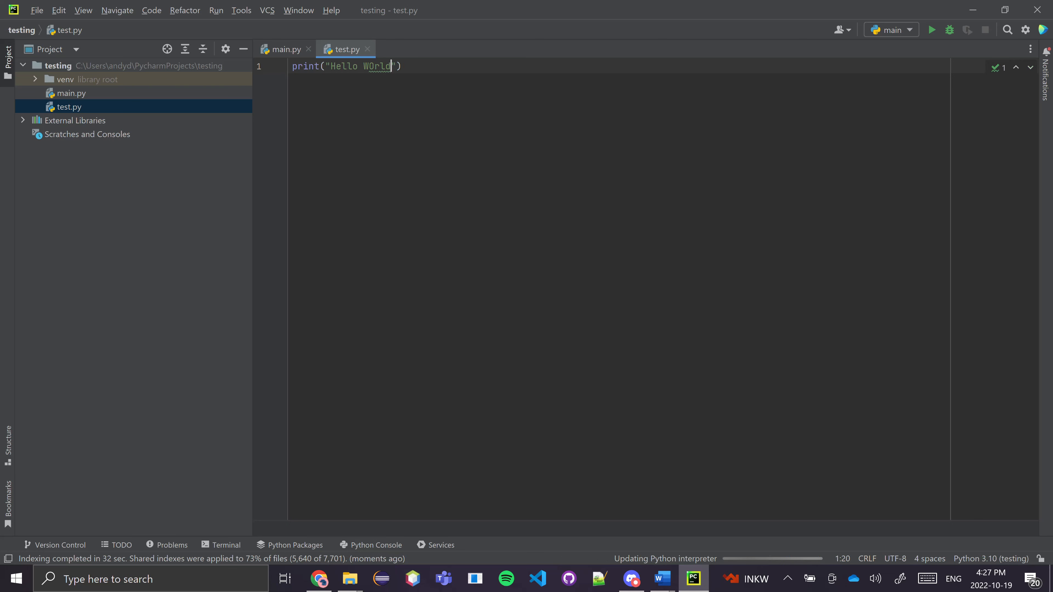
pyautogui.write('"')
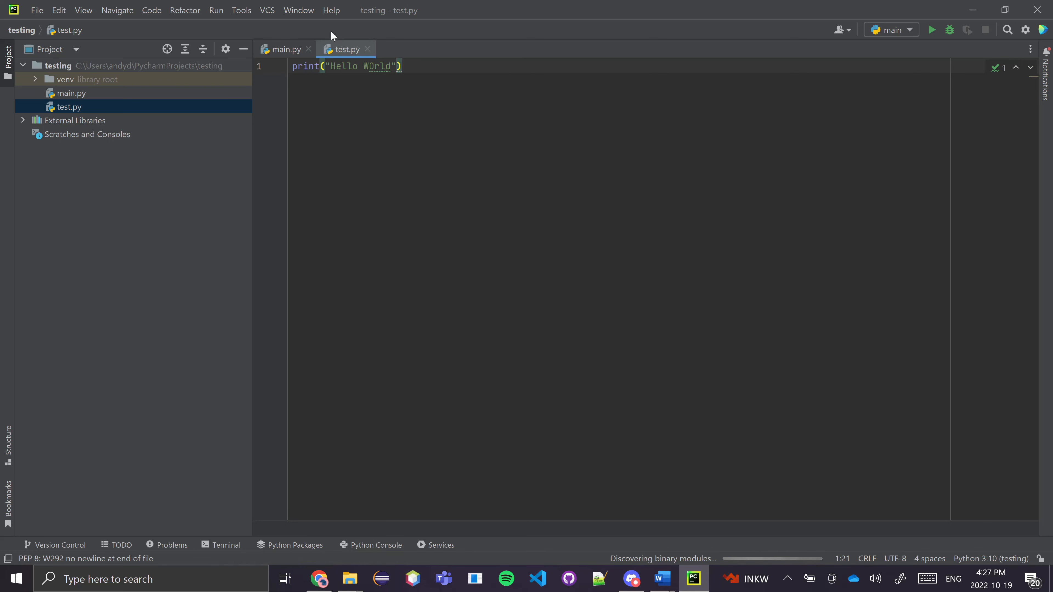
pyautogui.click(380, 66)
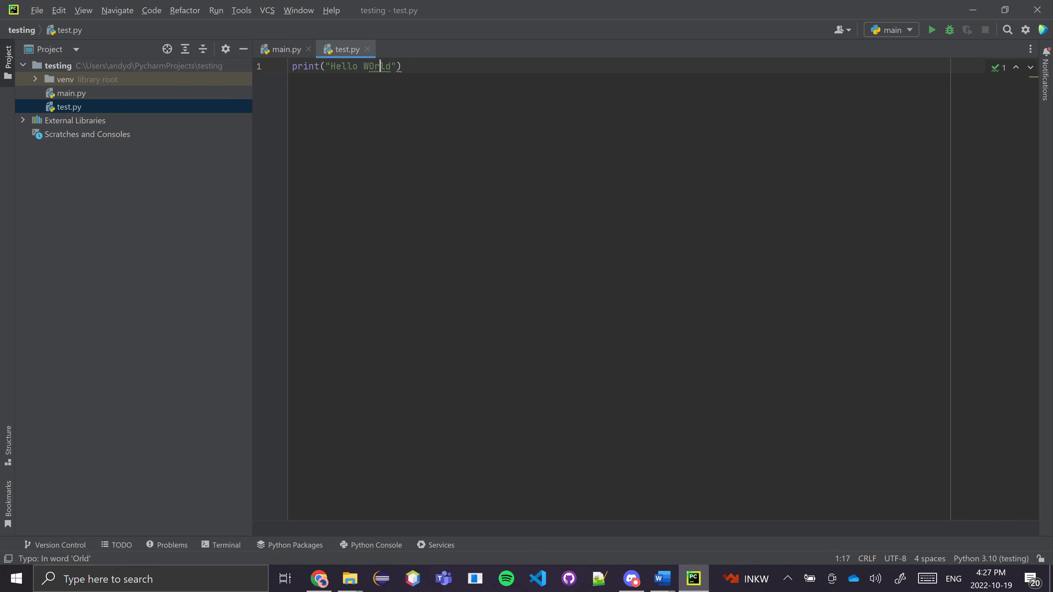
pyautogui.click(454, 64)
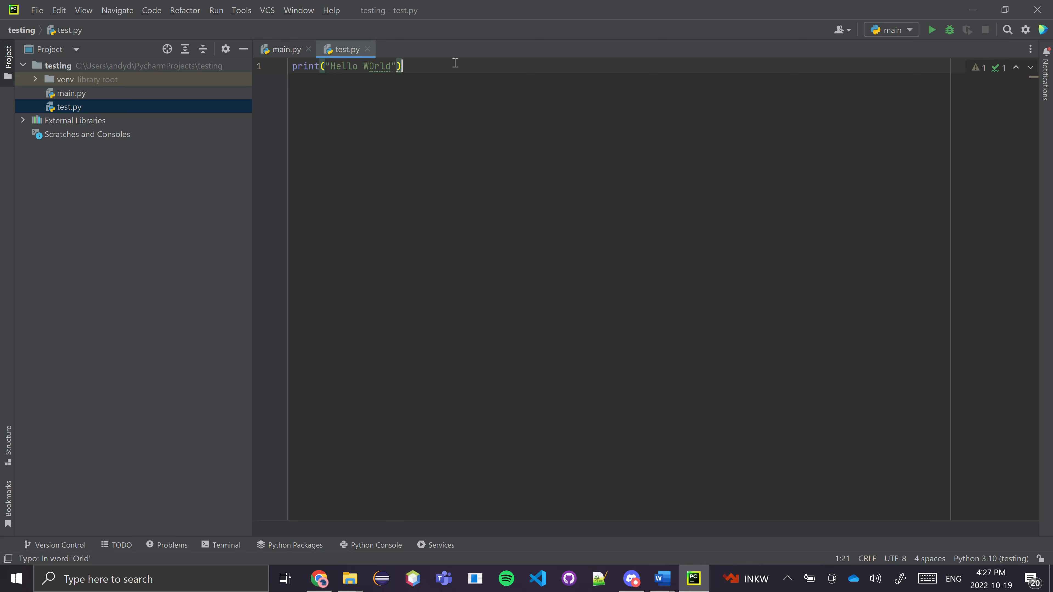
pyautogui.click(373, 59)
pyautogui.press('BackSpace')
pyautogui.write('o')
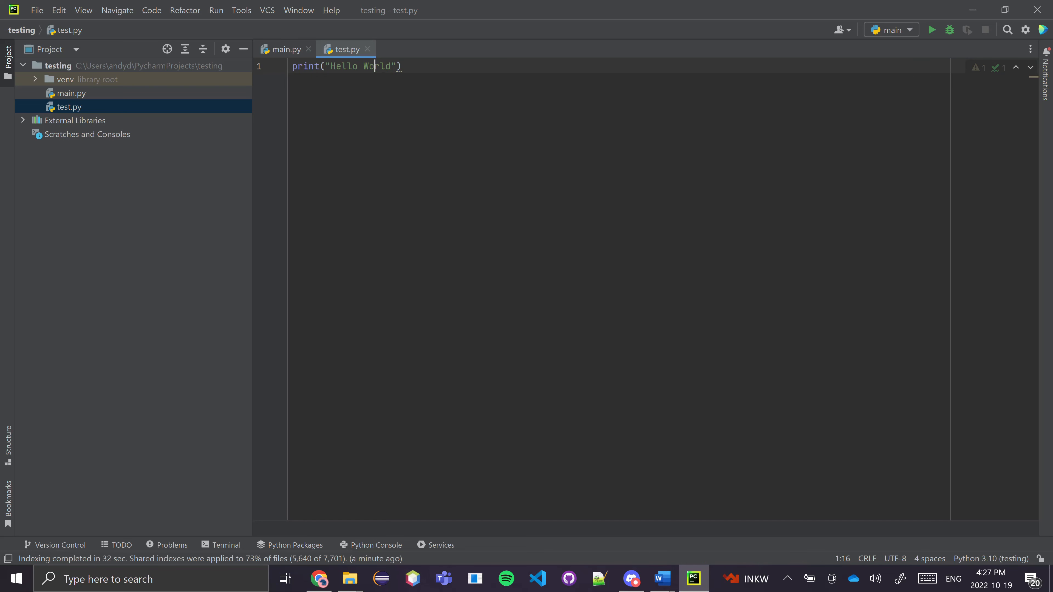
pyautogui.click(495, 72)
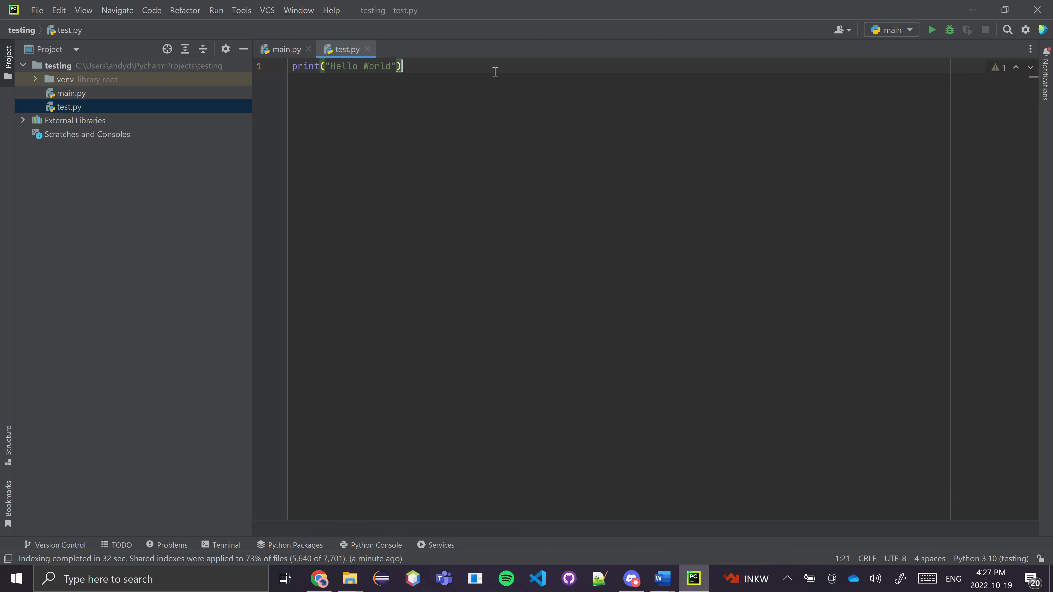
# - Run test.py and highlight the printed line in its console output
pyautogui.rightClick(391, 127)
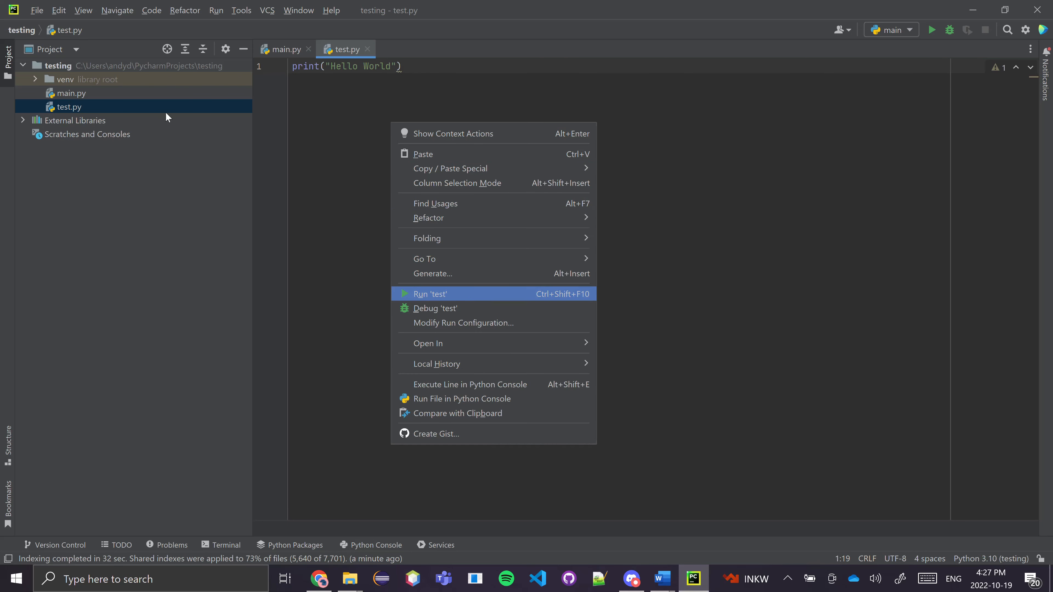
pyautogui.click(442, 296)
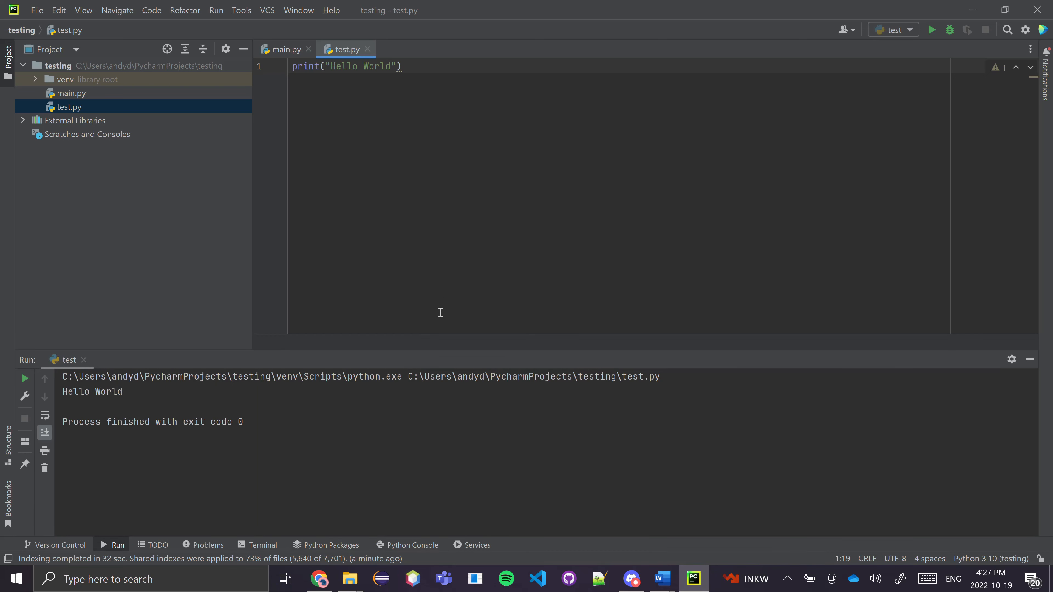
pyautogui.click(151, 397)
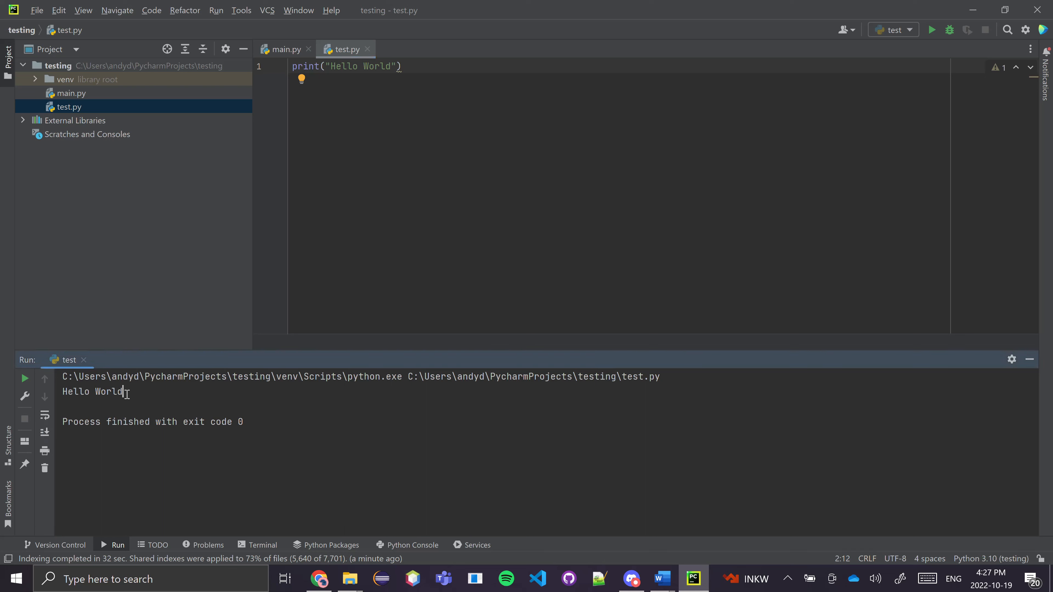
pyautogui.moveTo(129, 393); pyautogui.dragTo(11, 392)
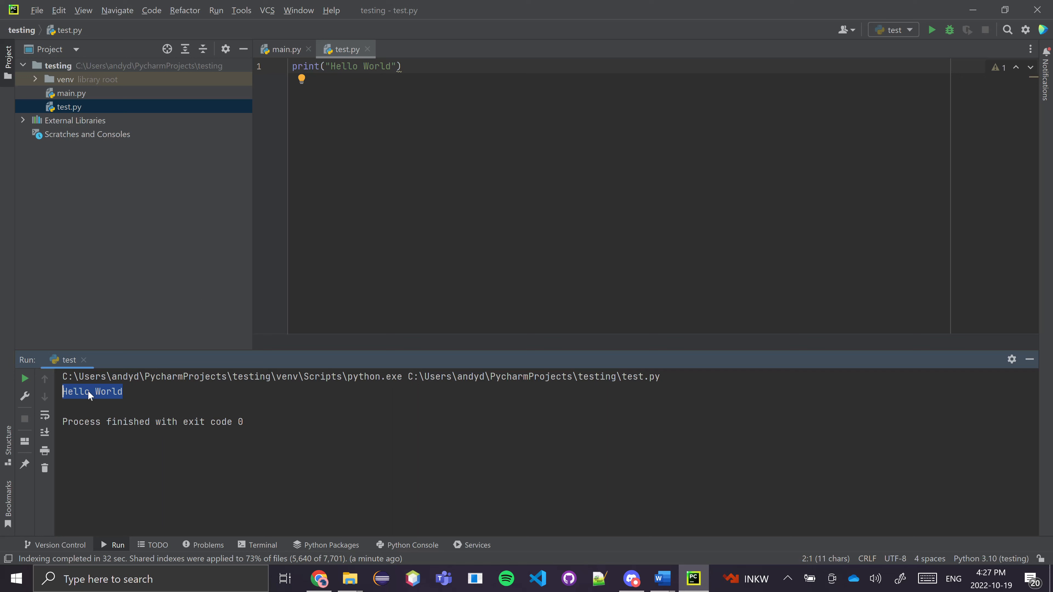
pyautogui.click(500, 205)
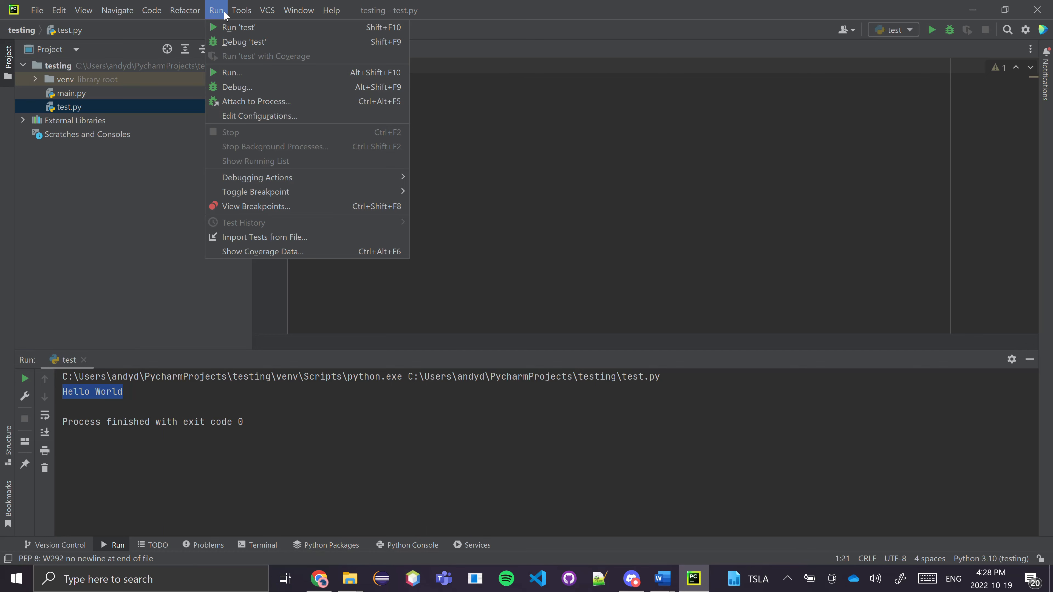
# - Run the test configuration again by choosing it from the list of run configurations, and highlight its printed line
pyautogui.click(241, 75)
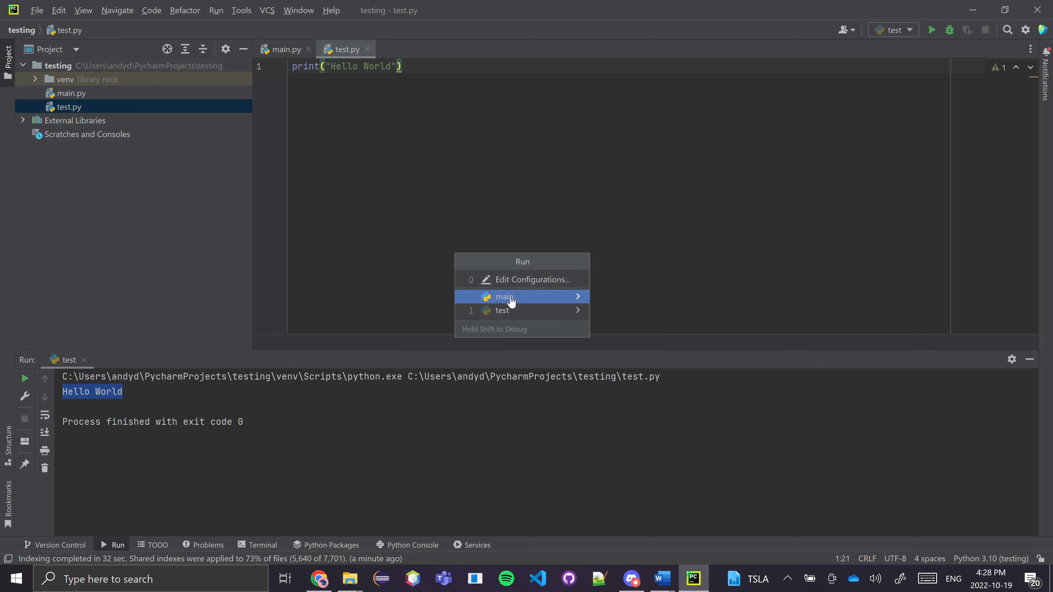
pyautogui.click(510, 311)
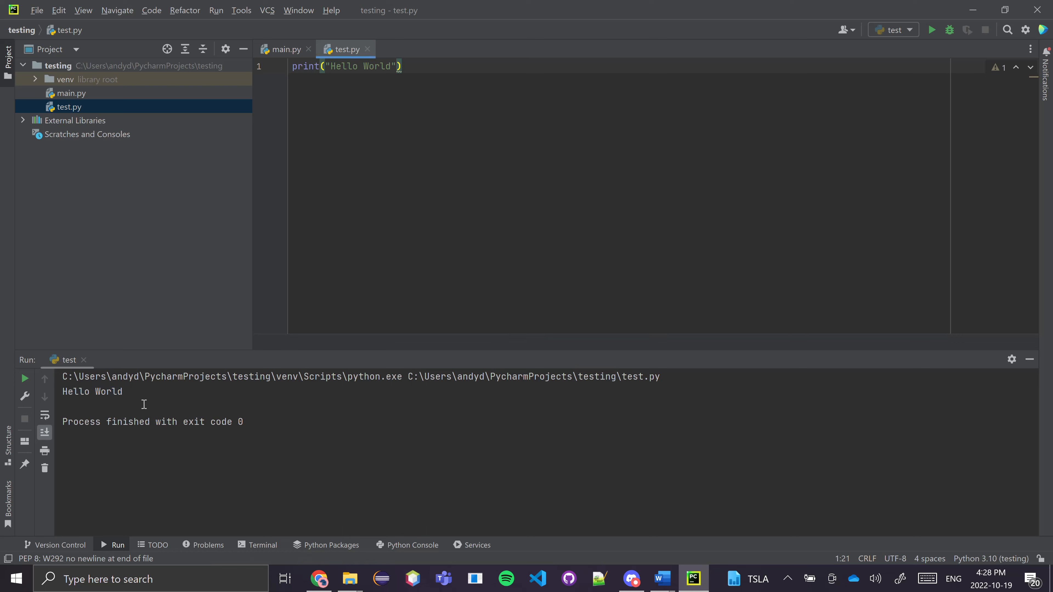
pyautogui.moveTo(124, 391); pyautogui.dragTo(62, 391)
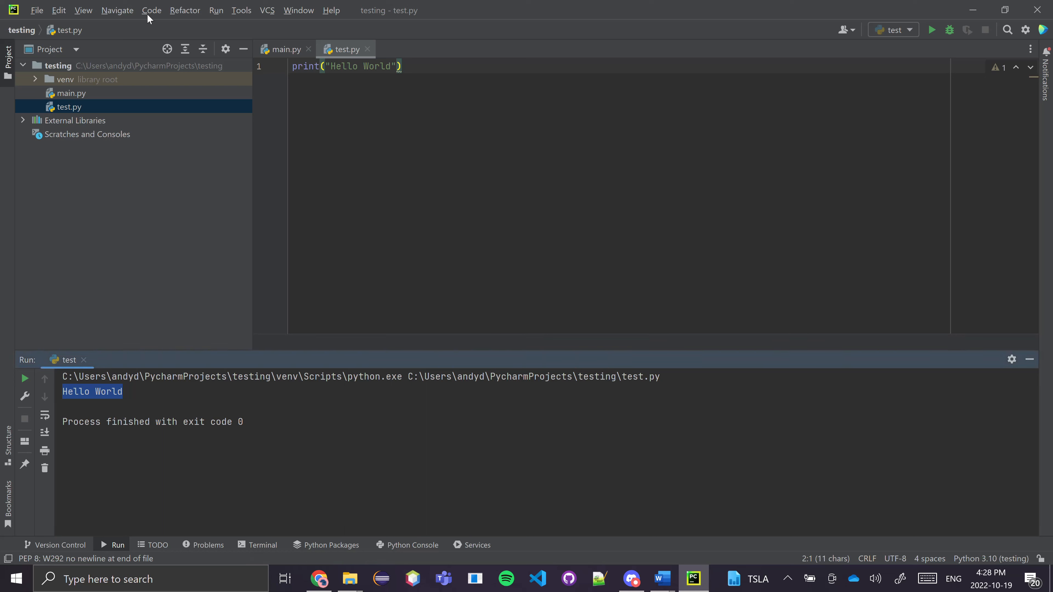
# - Run the main configuration, highlighting its printed line, and open main.py to view the code behind it
pyautogui.click(217, 11)
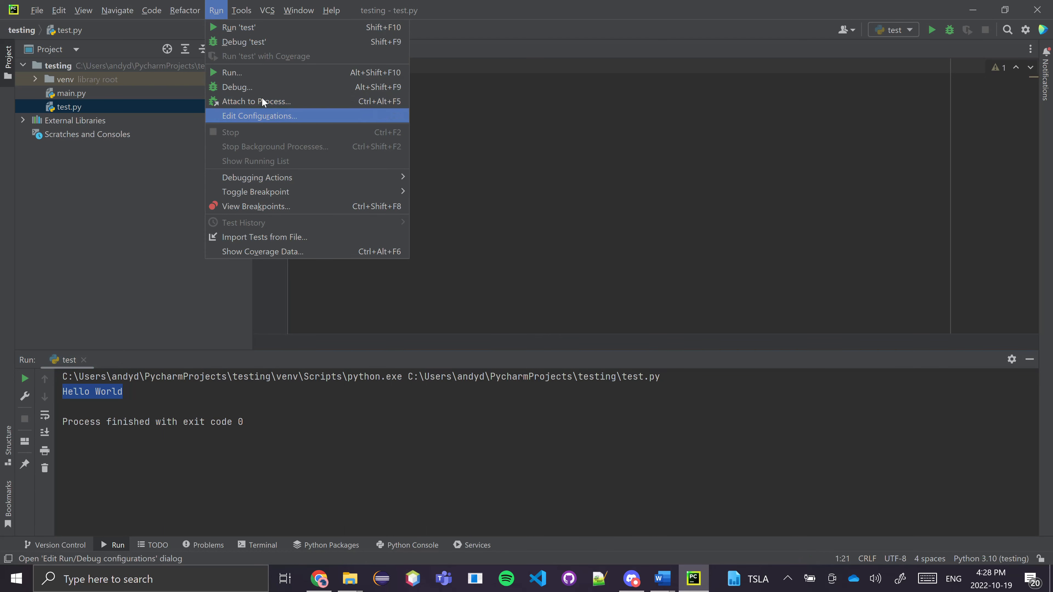
pyautogui.click(279, 73)
pyautogui.click(500, 301)
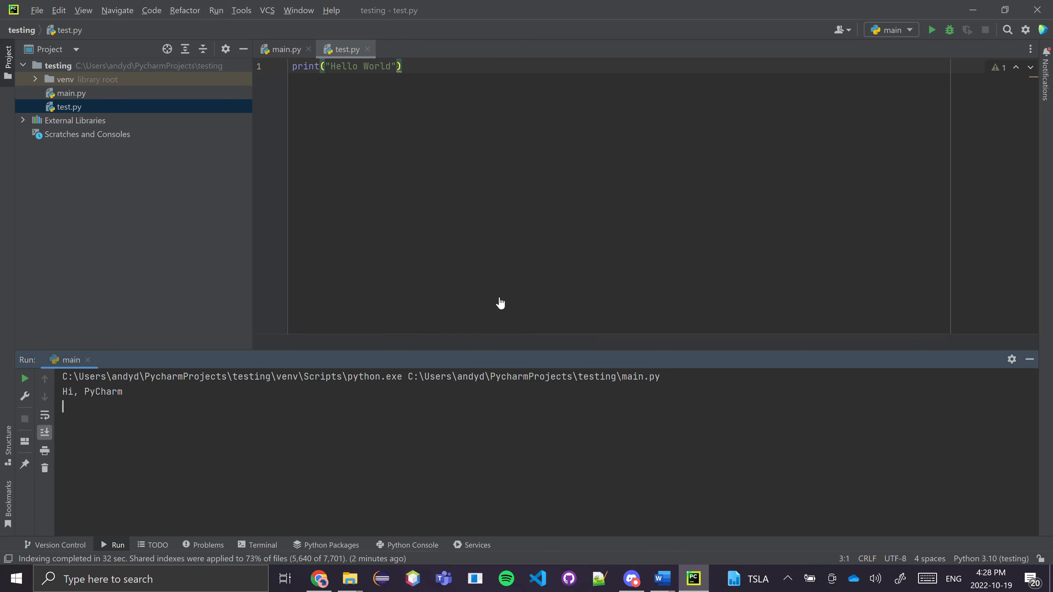
pyautogui.moveTo(123, 392); pyautogui.dragTo(35, 383)
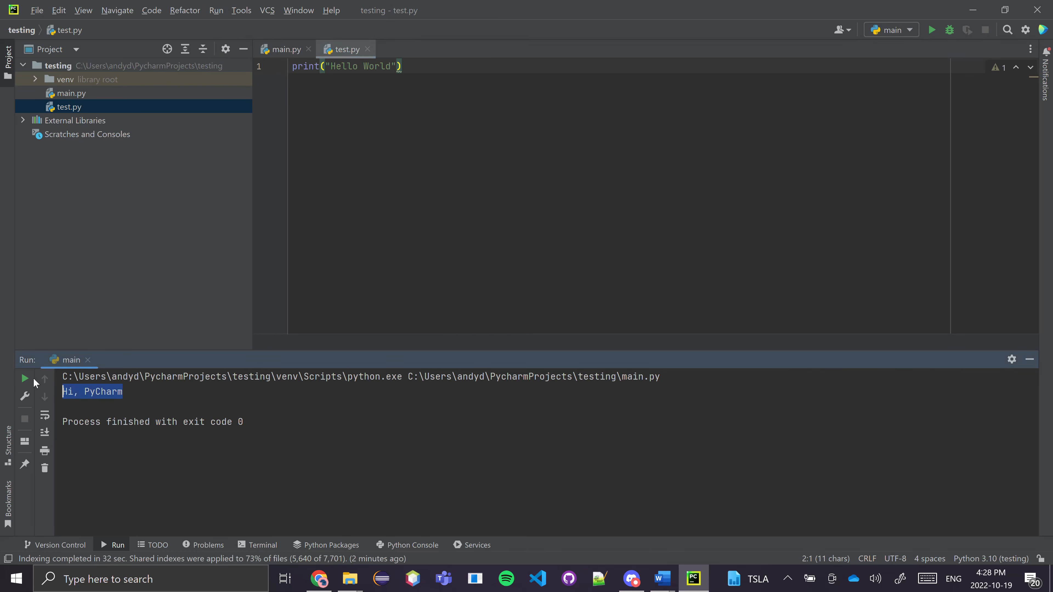
pyautogui.click(83, 92)
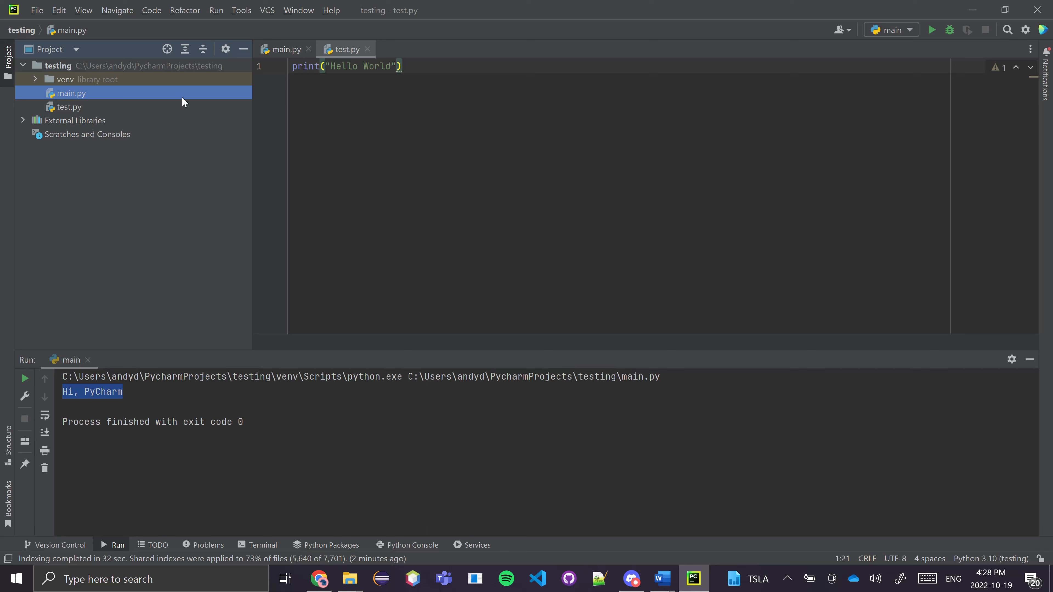
pyautogui.press('Return')
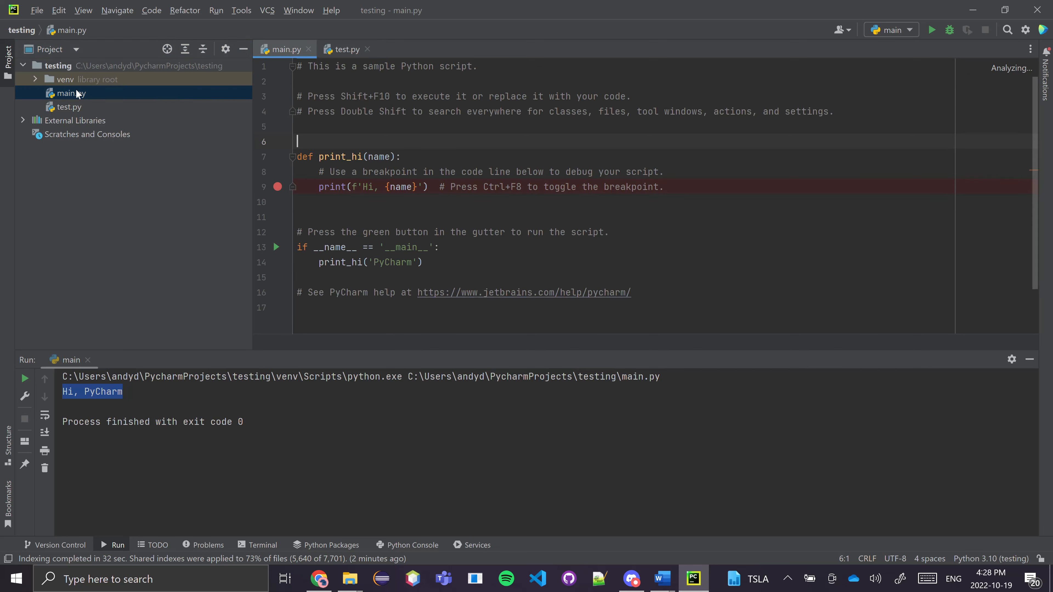
# - Reopen test.py and insert a space between print and its opening parenthesis on line 1
pyautogui.doubleClick(70, 110)
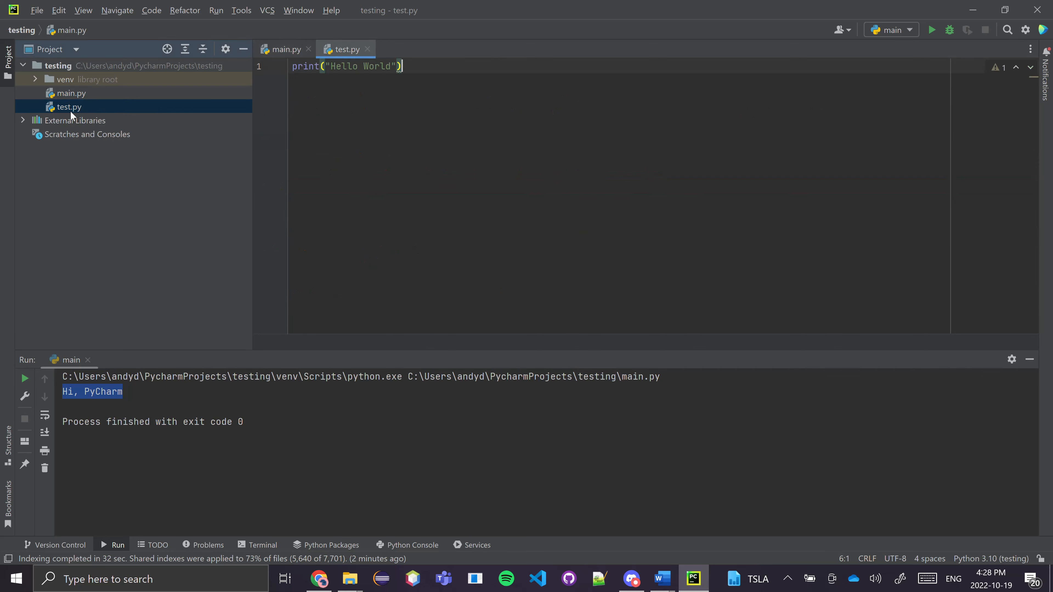
pyautogui.click(368, 124)
pyautogui.click(321, 66)
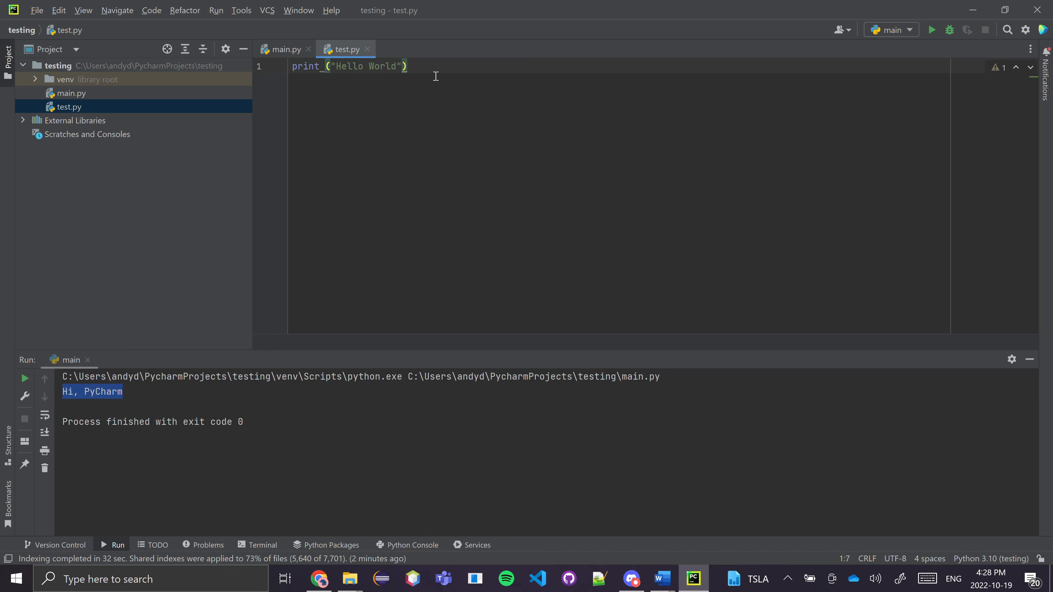
# - Apply the suggested Reformat the file fix to test.py to correct the spacing before print's parenthesis, and place the cursor on line 2
pyautogui.click(439, 66)
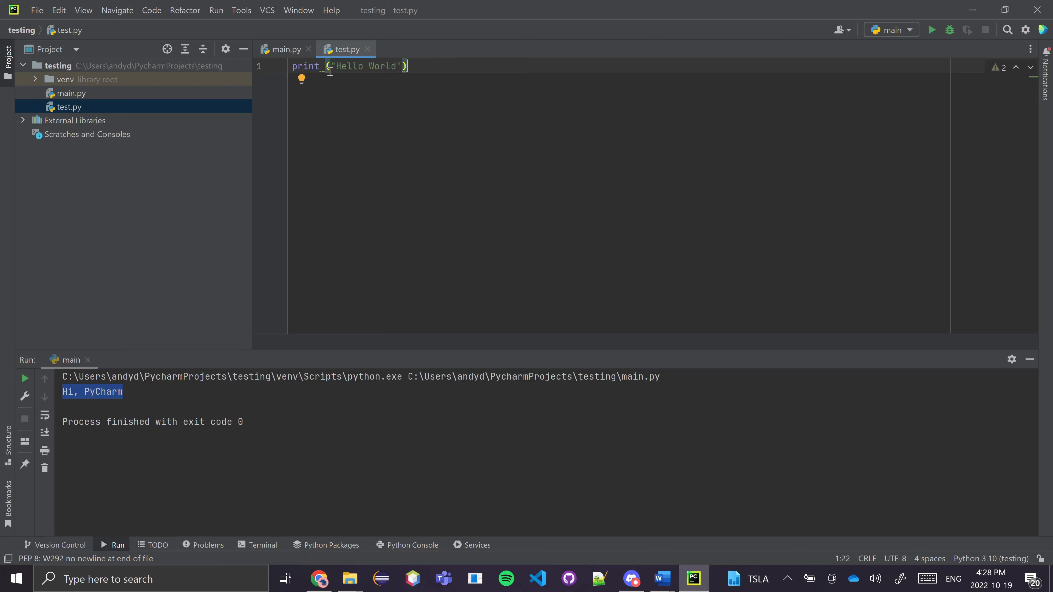
pyautogui.moveTo(323, 67)
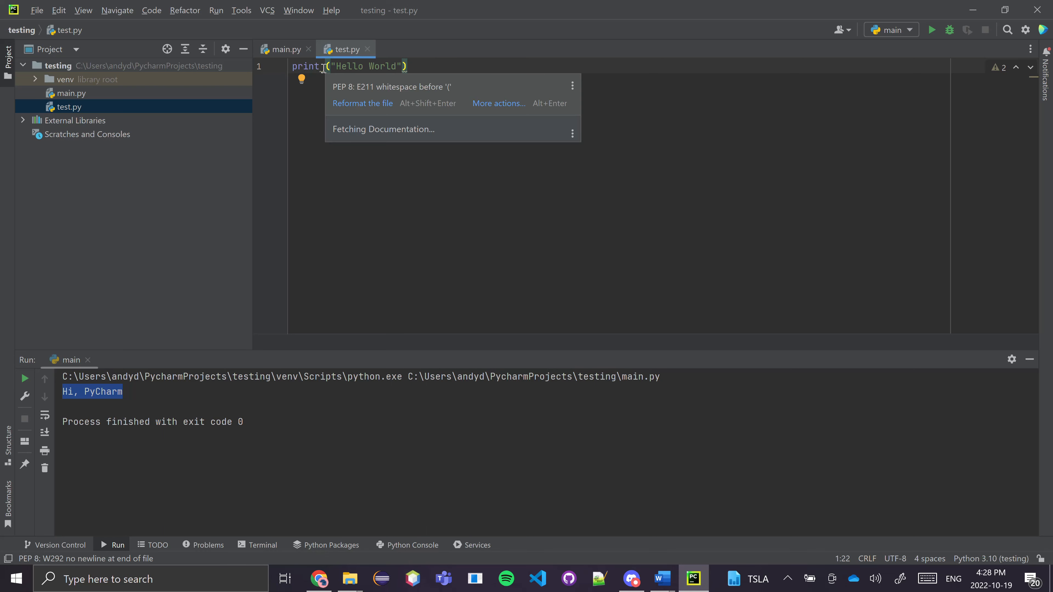
pyautogui.click(302, 79)
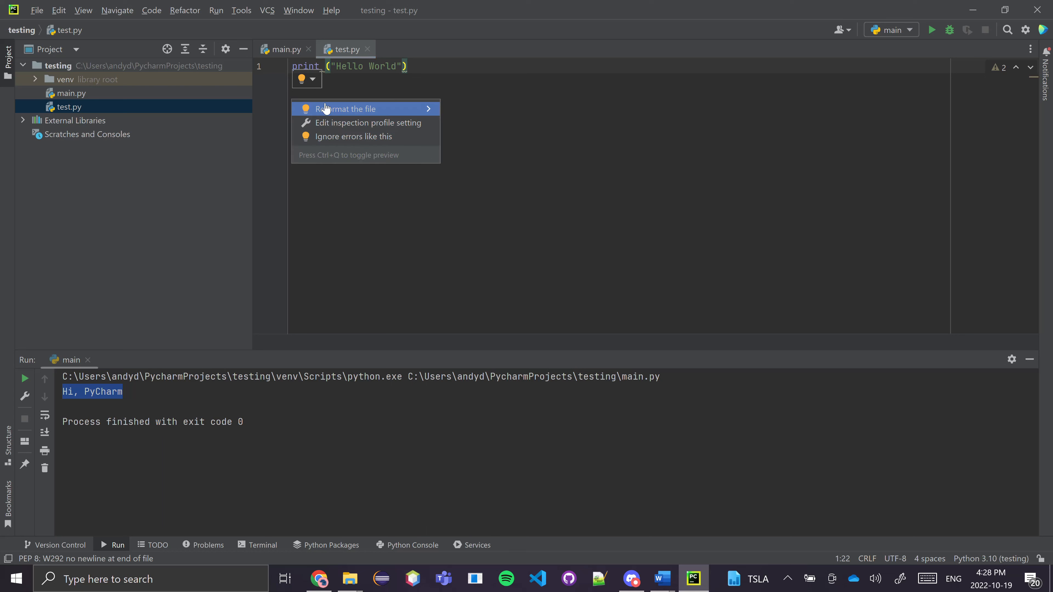
pyautogui.click(336, 110)
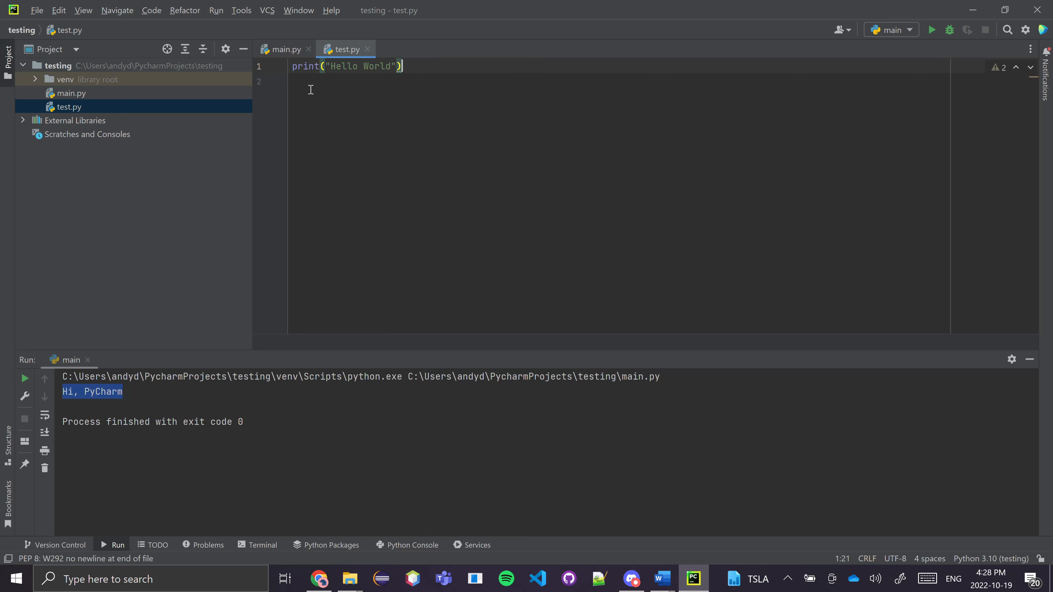
pyautogui.moveTo(321, 66)
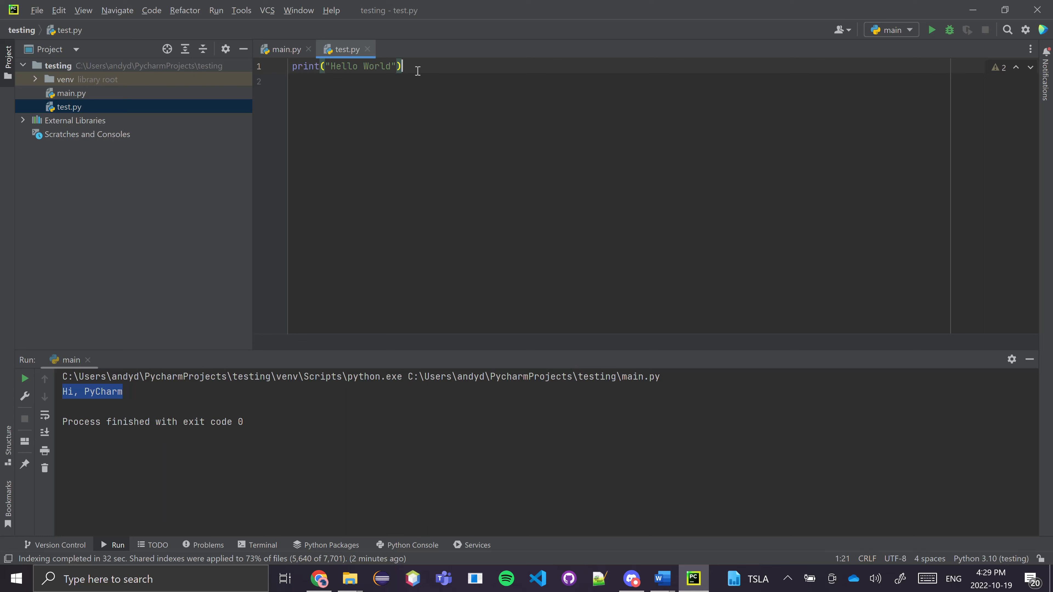
pyautogui.click(402, 176)
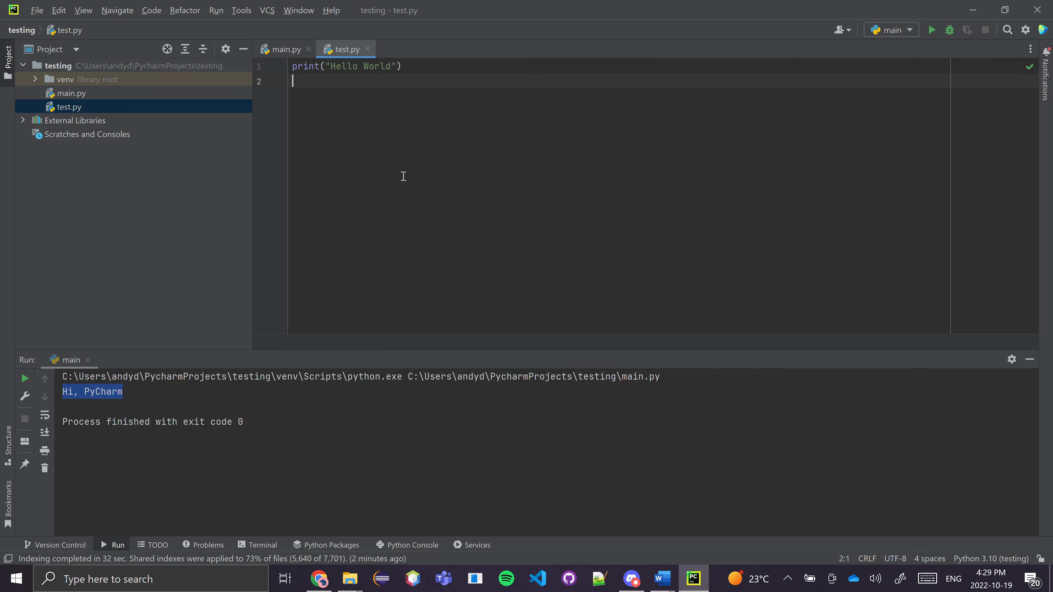